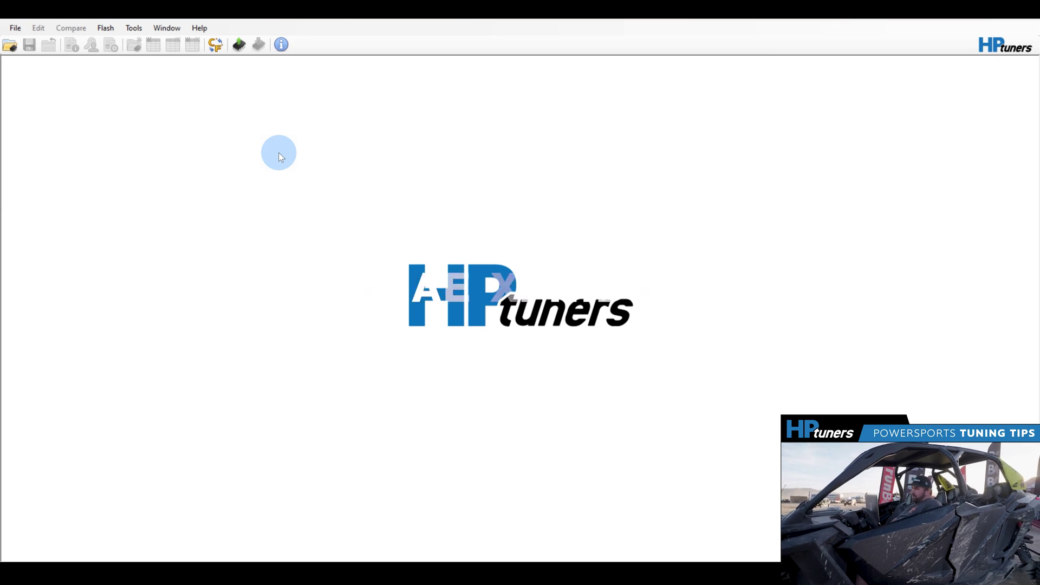
Read the full stock tune from the RZR Pro R's ECM and acknowledge the tune notice.
left_click(239, 45)
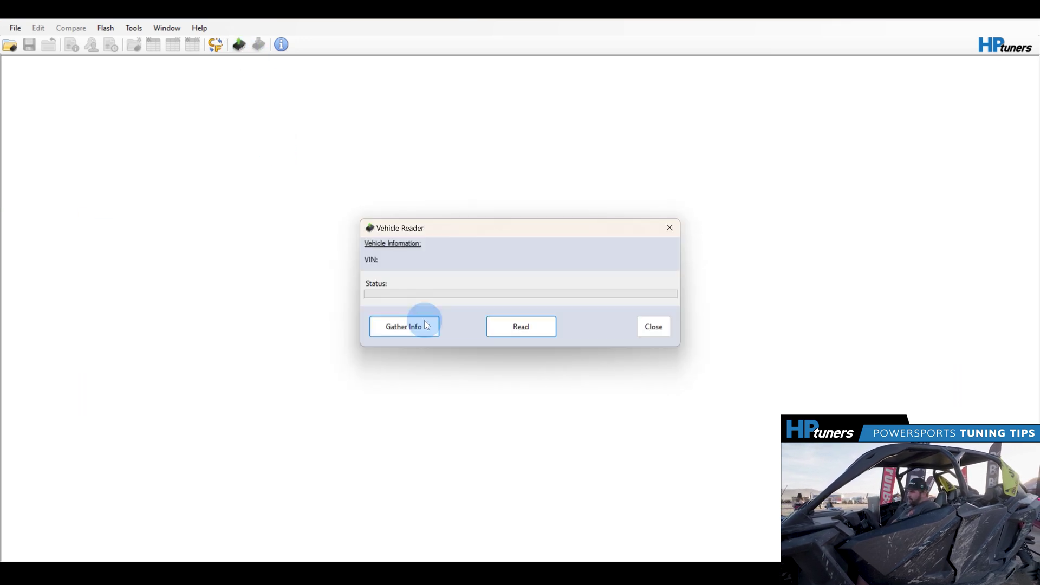
left_click(424, 321)
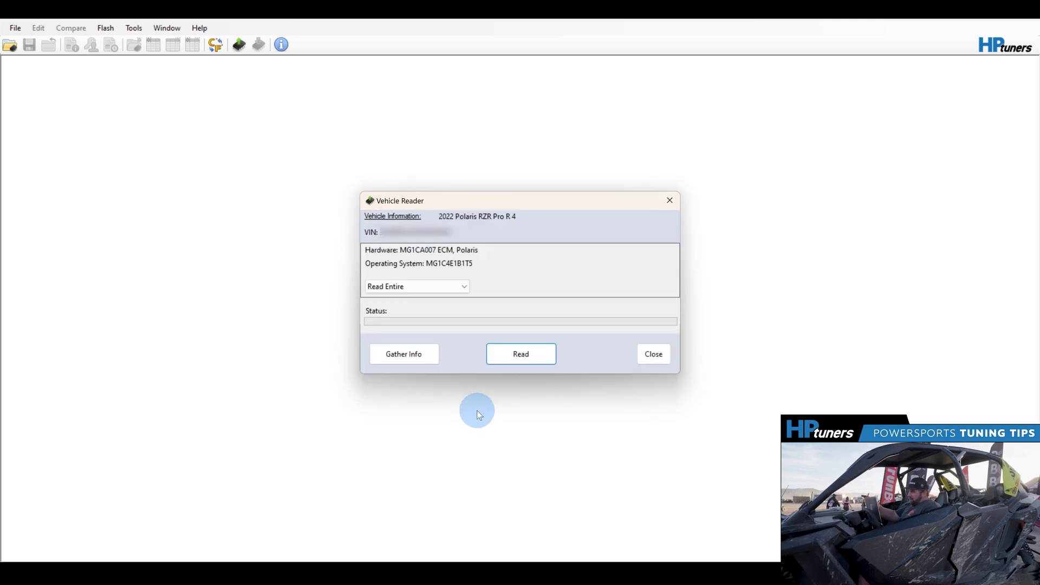
left_click(509, 354)
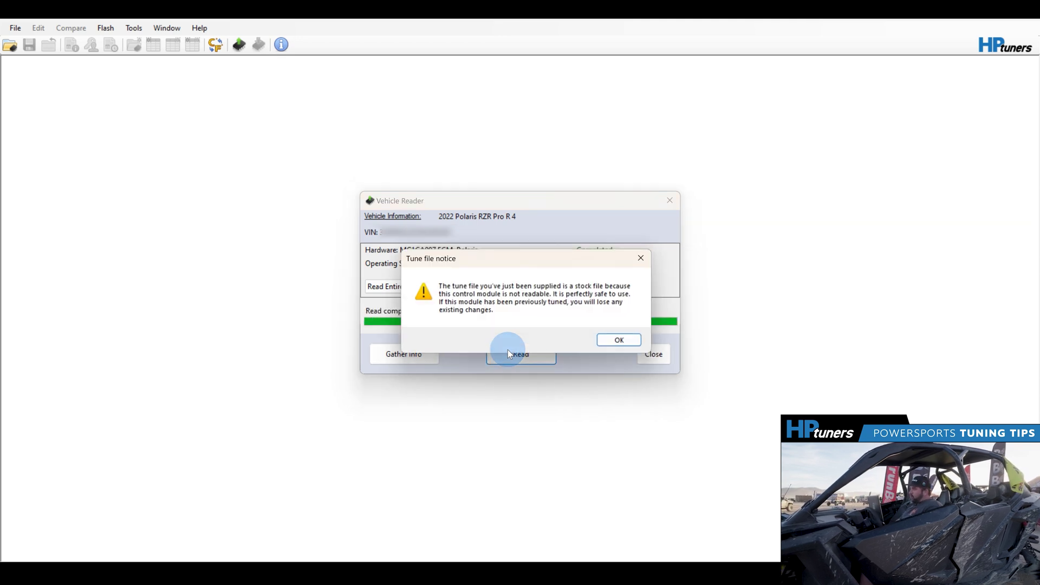
left_click(613, 339)
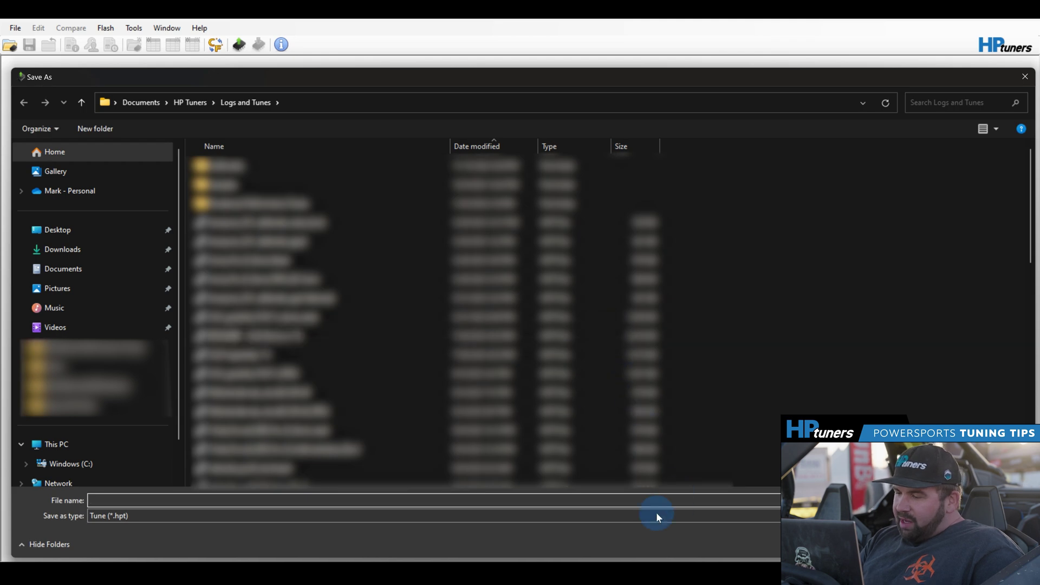
Save the read tune as 2023_RAZR_ProR.
left_click(645, 497)
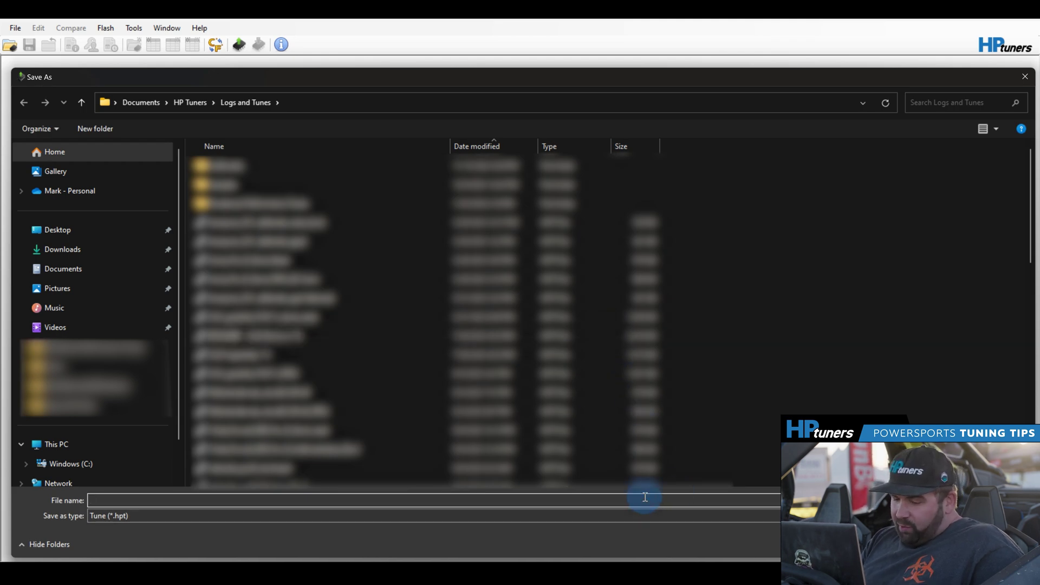
type("2023_RAZR_ProR")
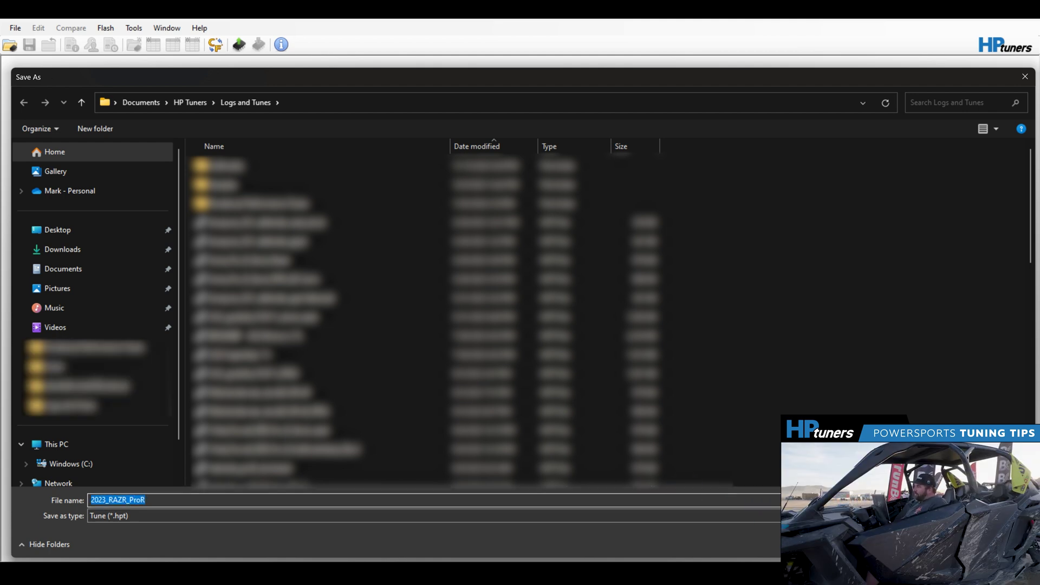
key("Return")
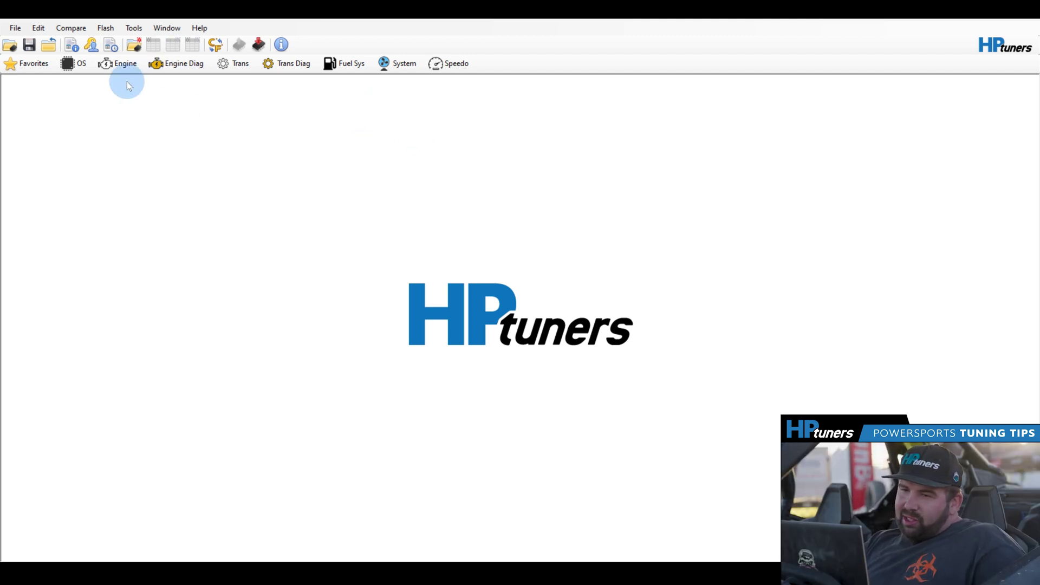
Bring up the Start Requirements table in the System general settings.
left_click(119, 64)
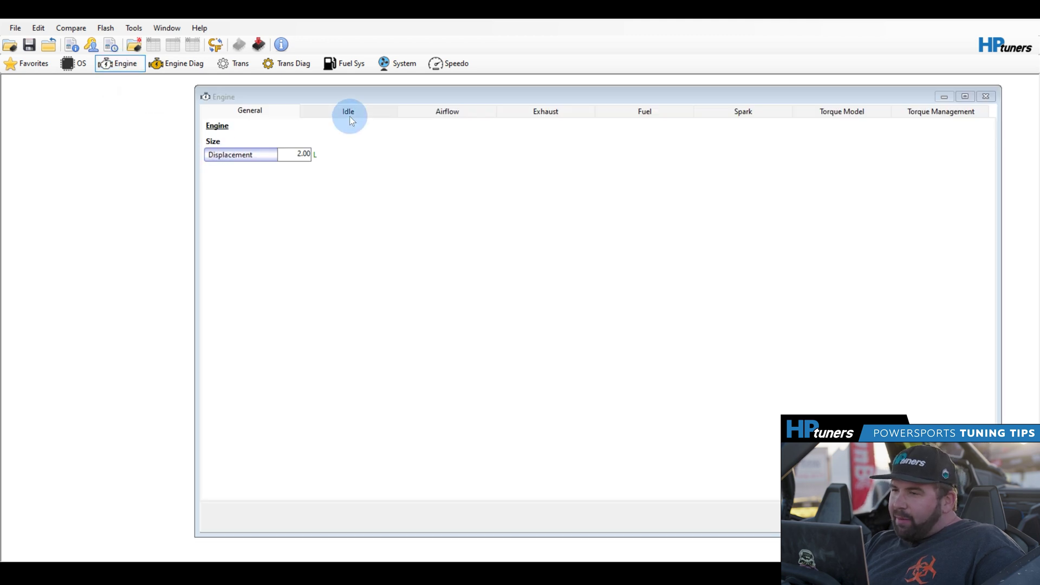
left_click(395, 66)
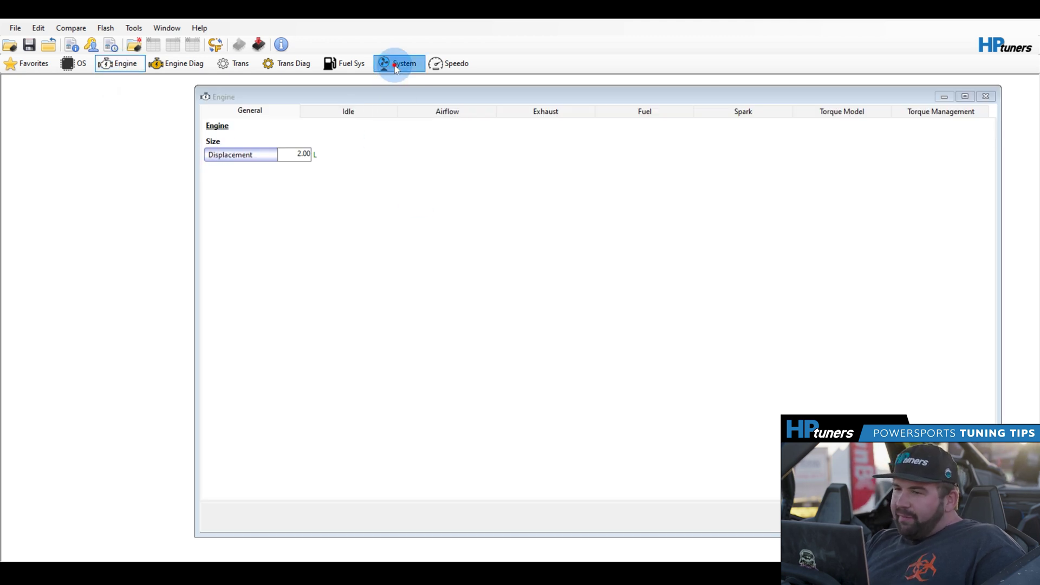
left_click(401, 112)
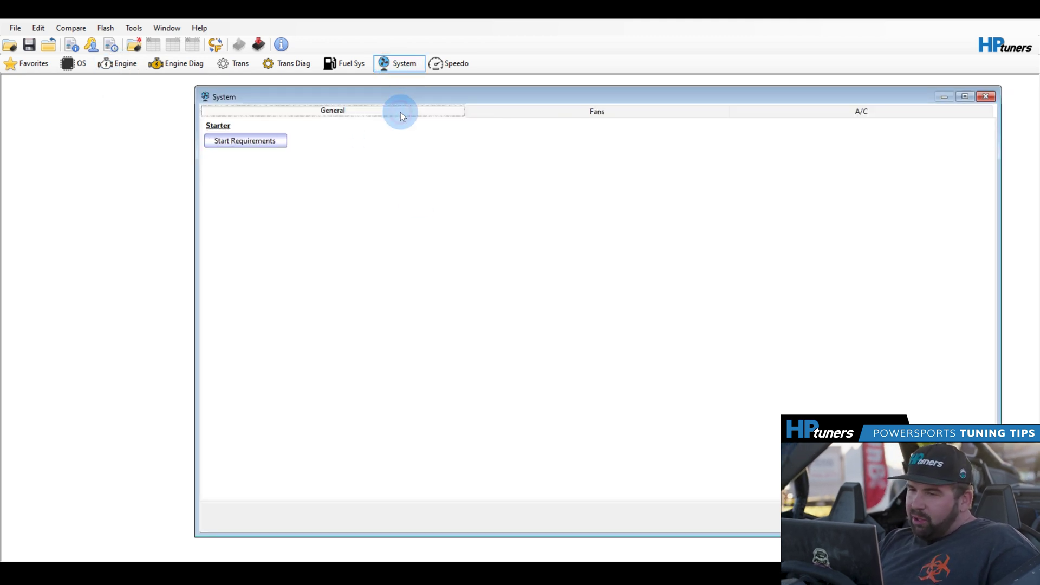
left_click(275, 144)
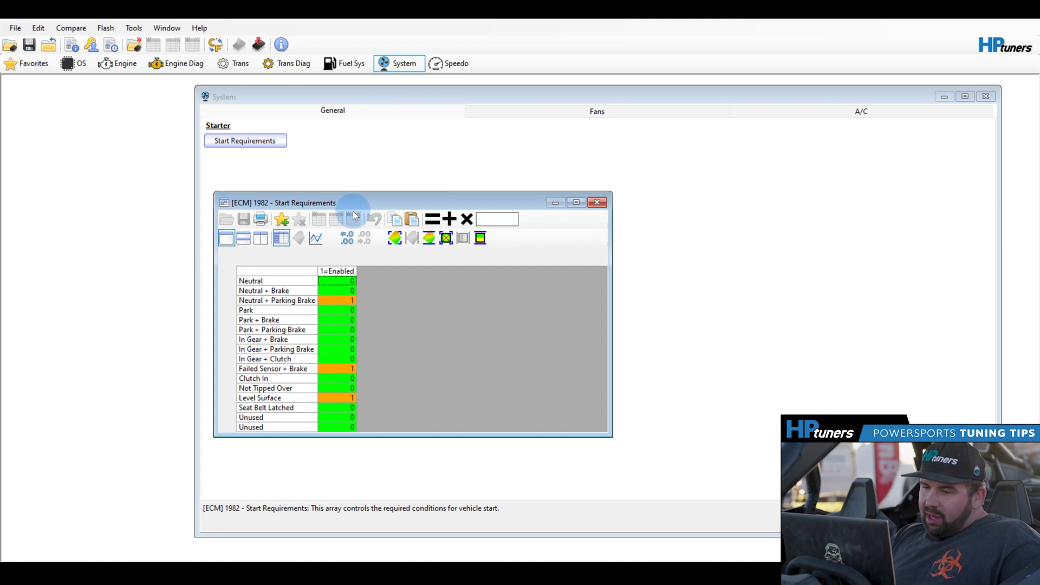
Enter 0 for Neutral + Parking Brake, Failed Sensor + Brake and Level Surface.
left_click(344, 302)
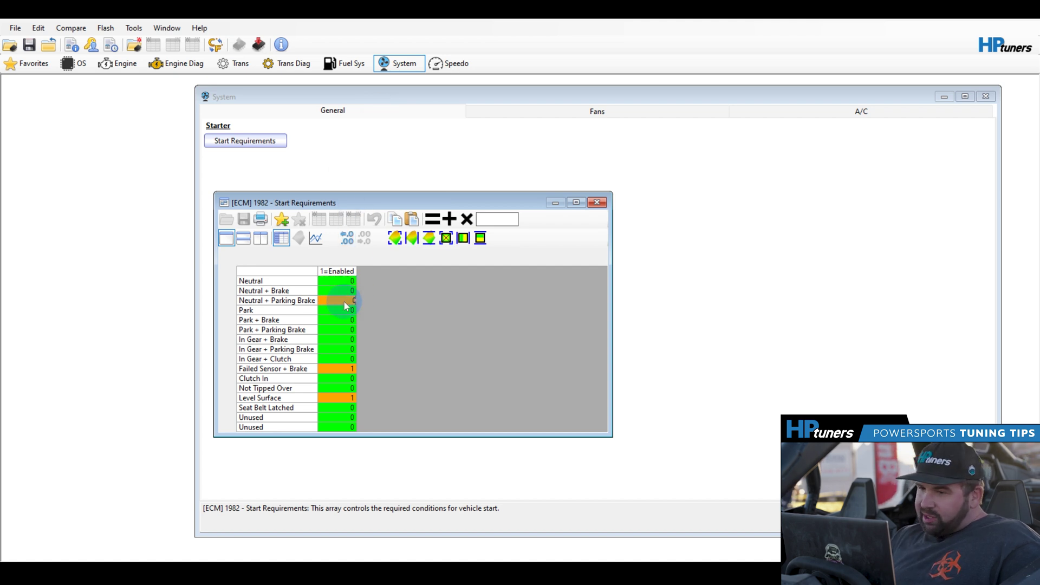
type("0")
key("Return")
left_click(342, 368)
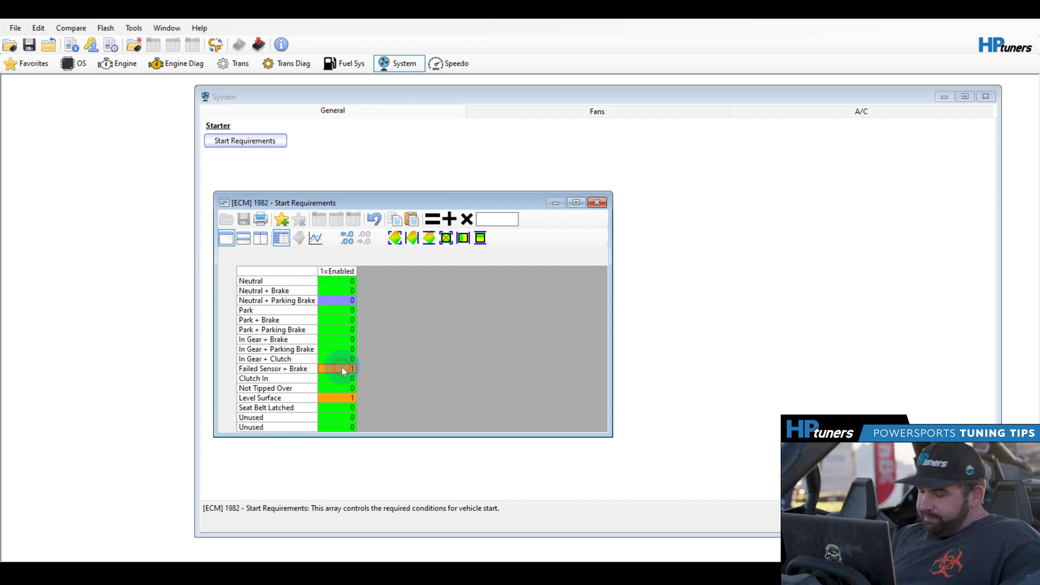
type("0")
key("Return")
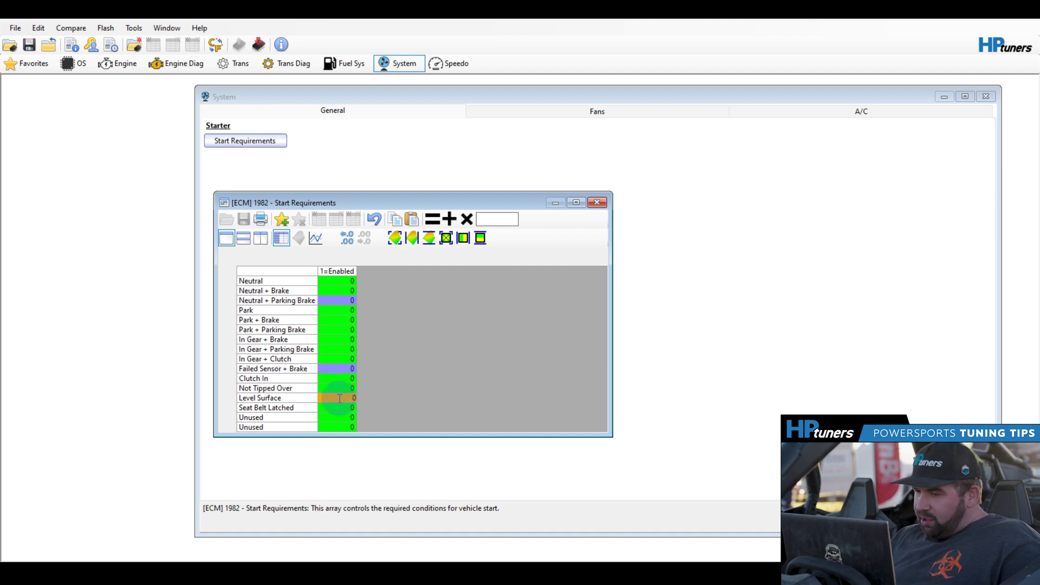
type("0")
key("Return")
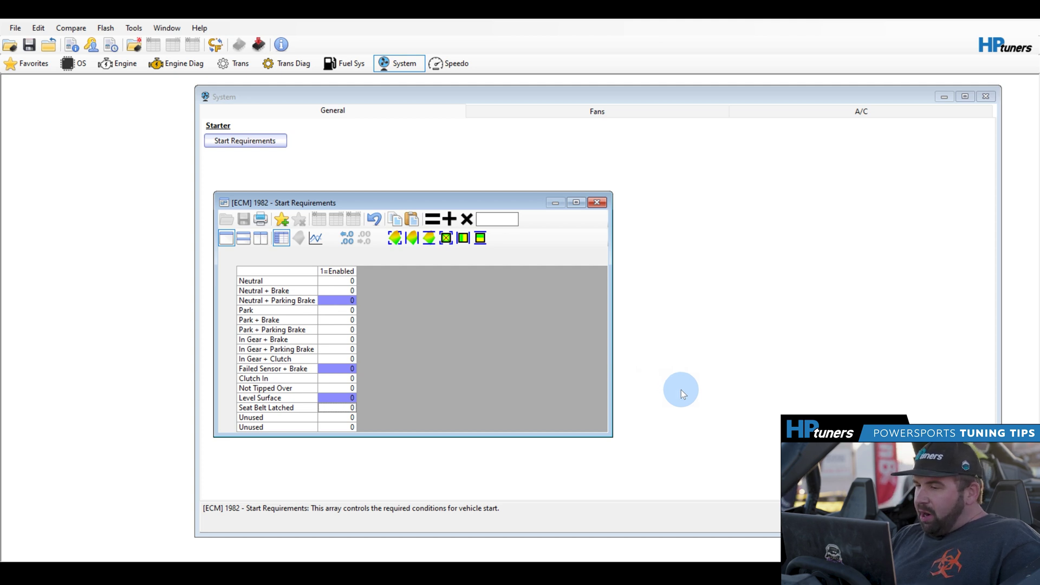
left_click_drag(530, 202, 564, 210)
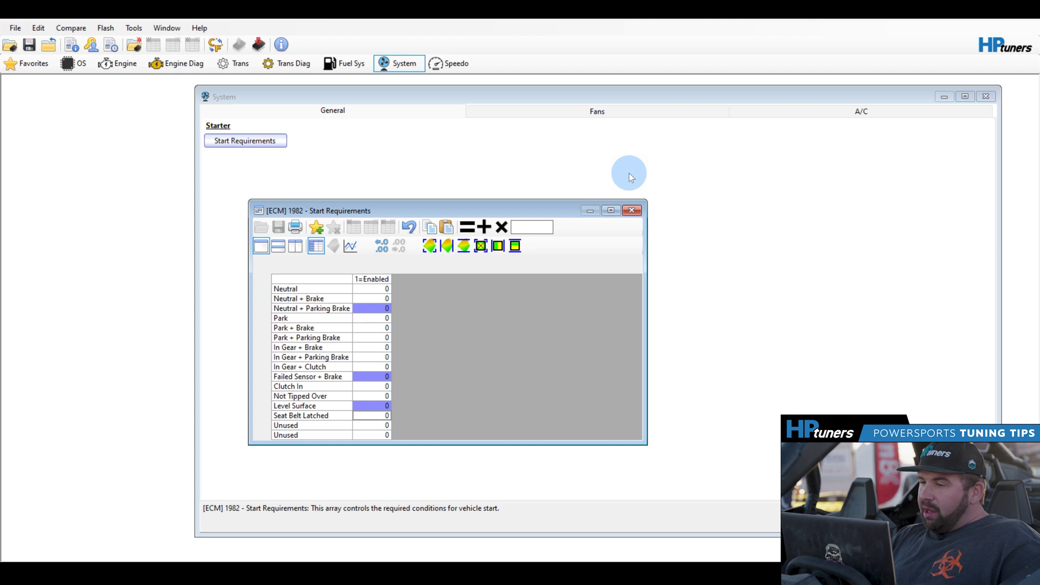
Set Fan 1 On ECT to 186 °F and Fan 1 Off ECT to 184 °F.
left_click(619, 108)
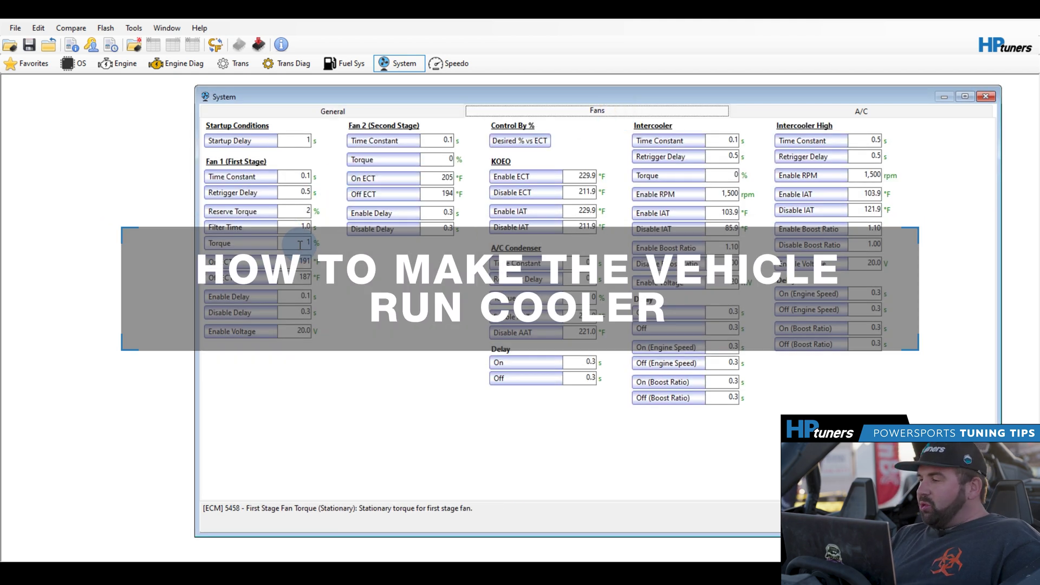
left_click(305, 261)
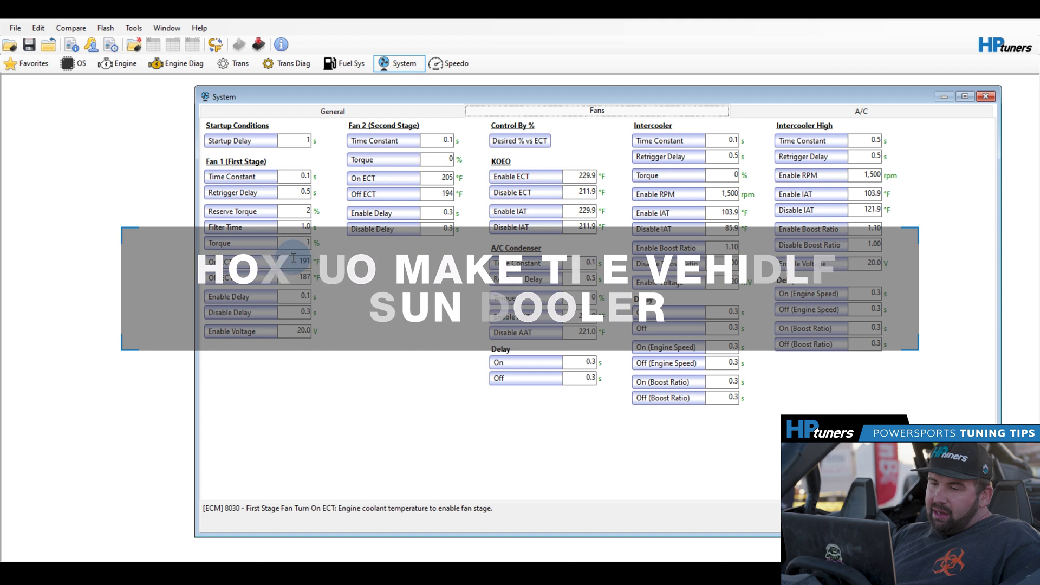
double_click(313, 263)
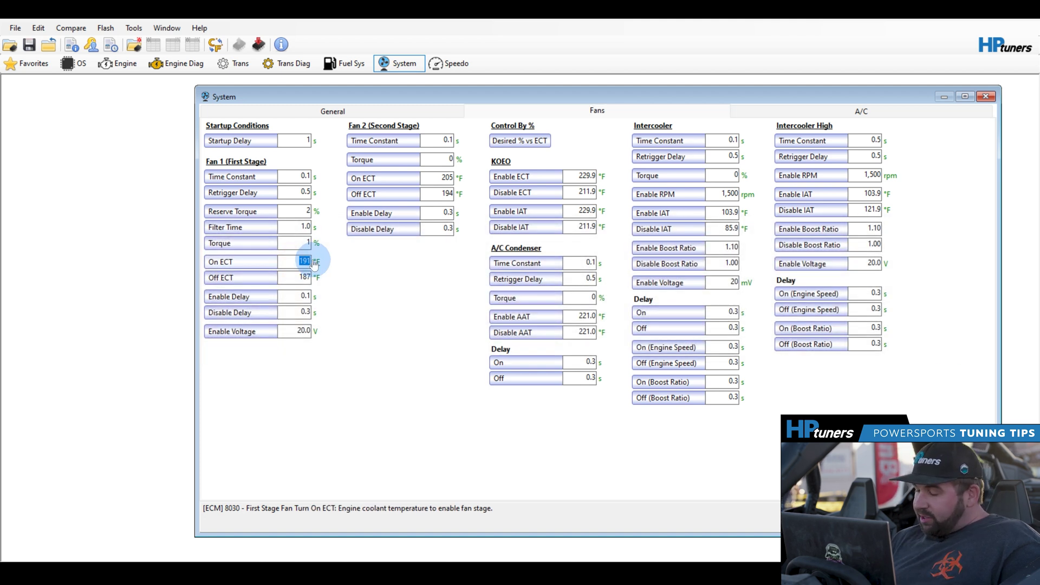
type("186")
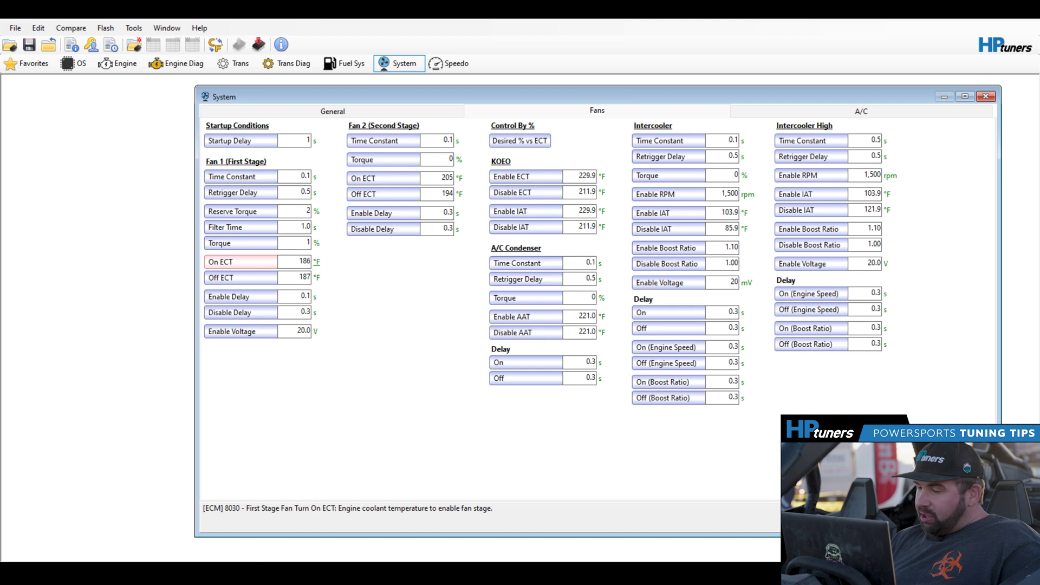
left_click(291, 276)
double_click(330, 279)
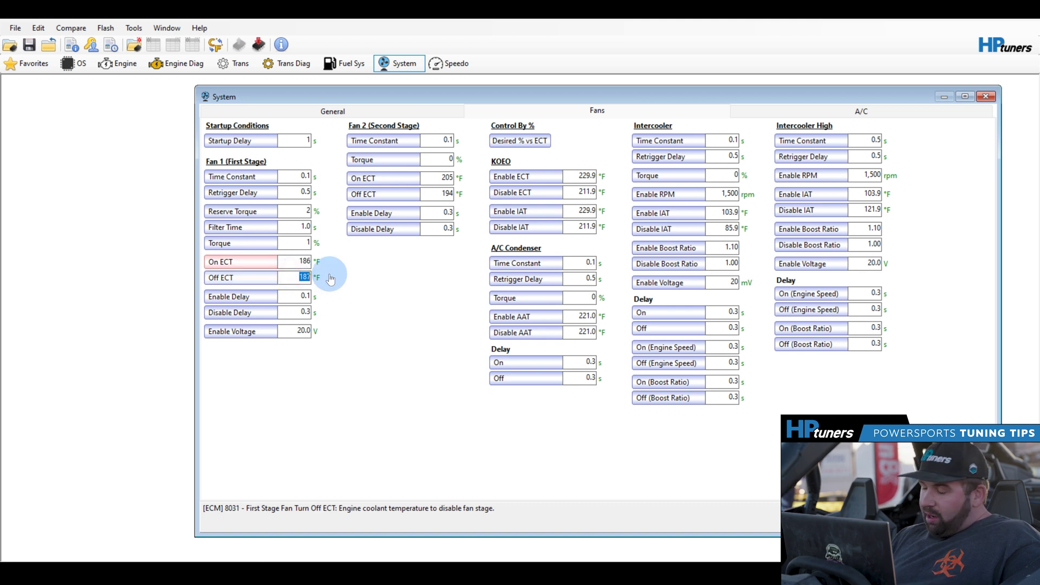
type("1")
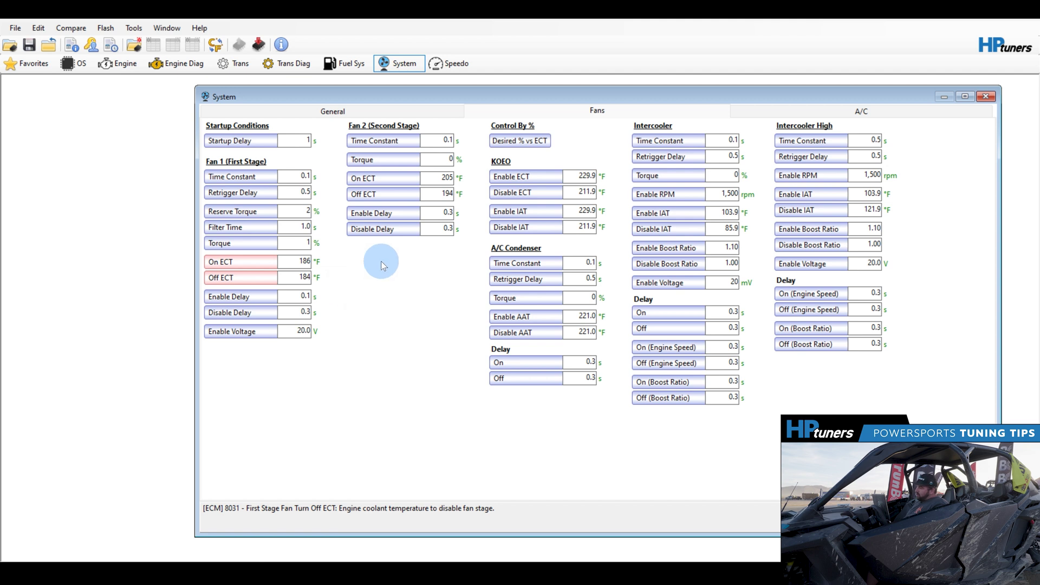
Set fan desired % to 92 at 202.9 and 197.5 °F, interpolating 139.9–192.1 °F cells.
left_click(510, 143)
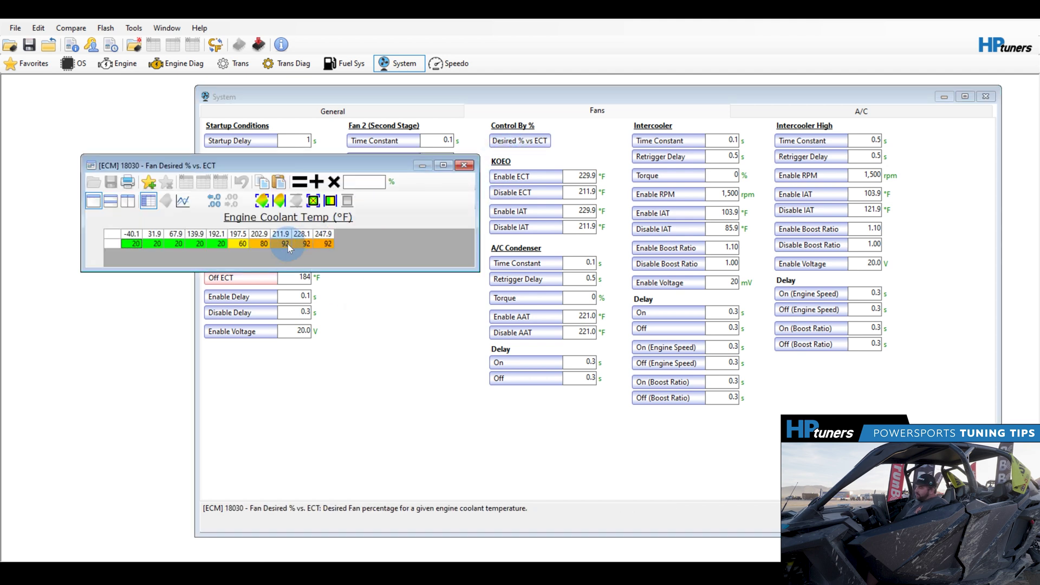
left_click(271, 245)
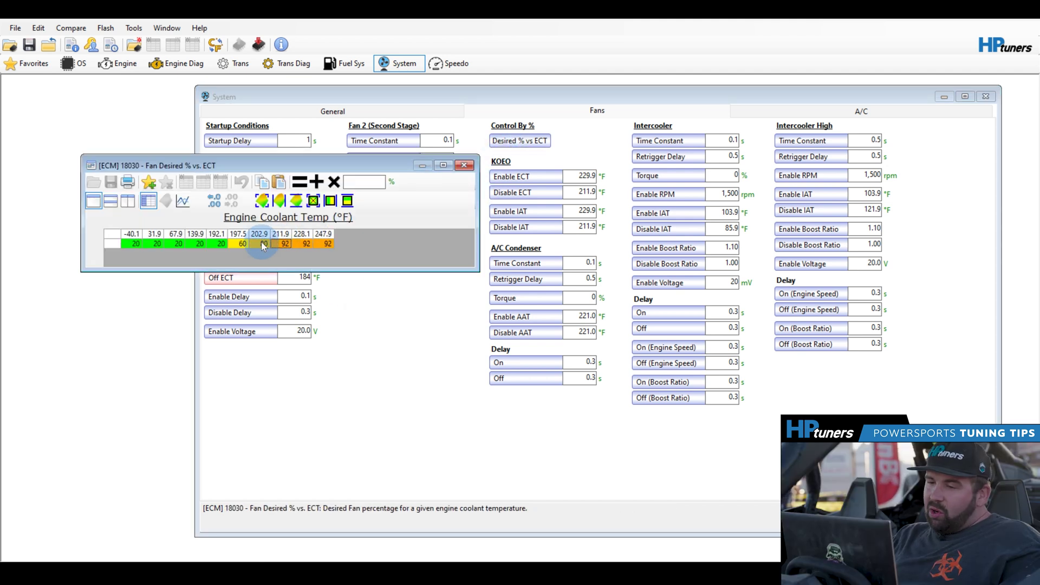
type("92")
key("Return")
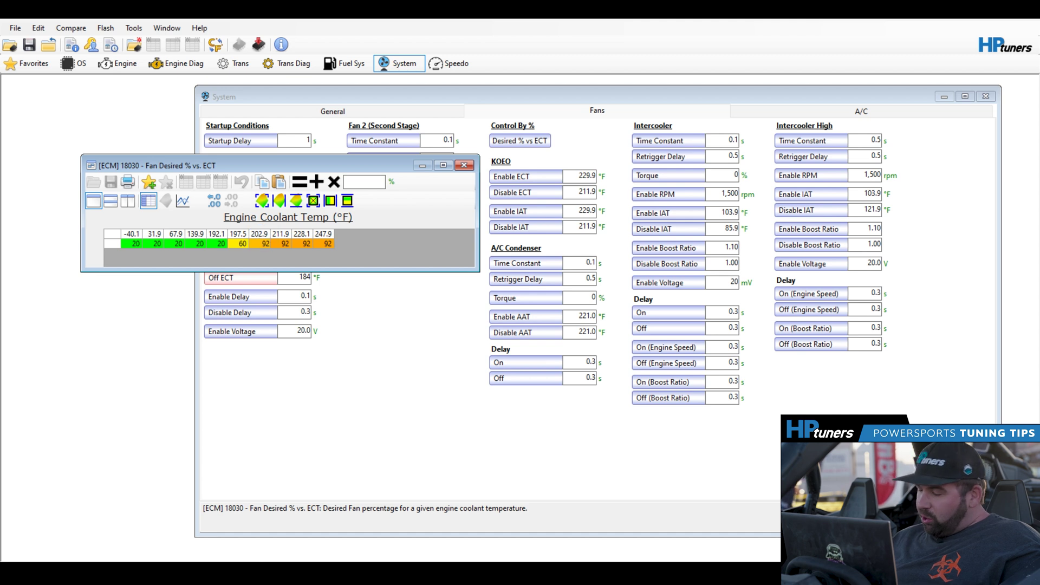
left_click(241, 245)
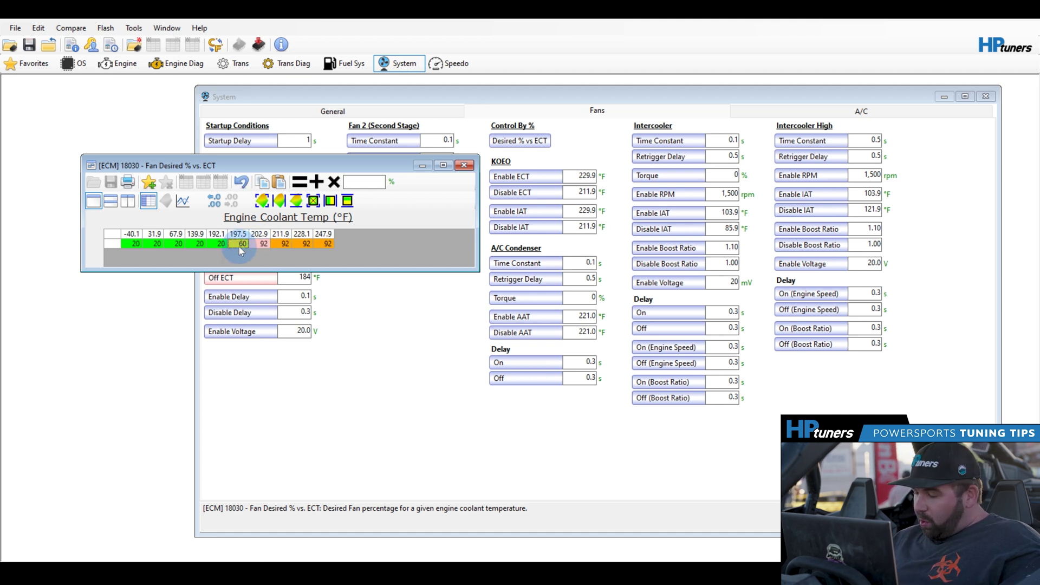
type("92")
key("Return")
left_click_drag(221, 244, 206, 249)
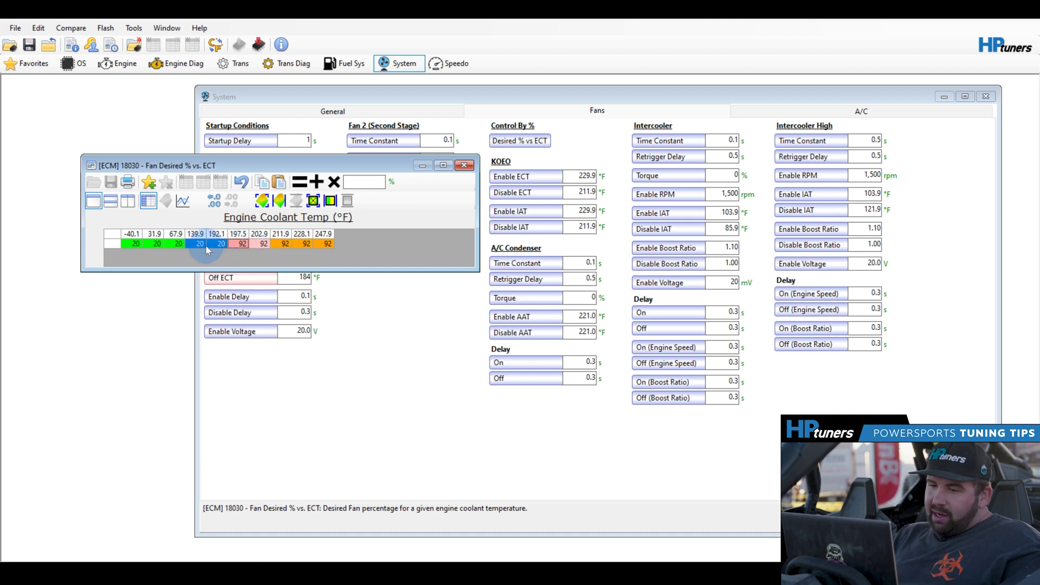
left_click(330, 201)
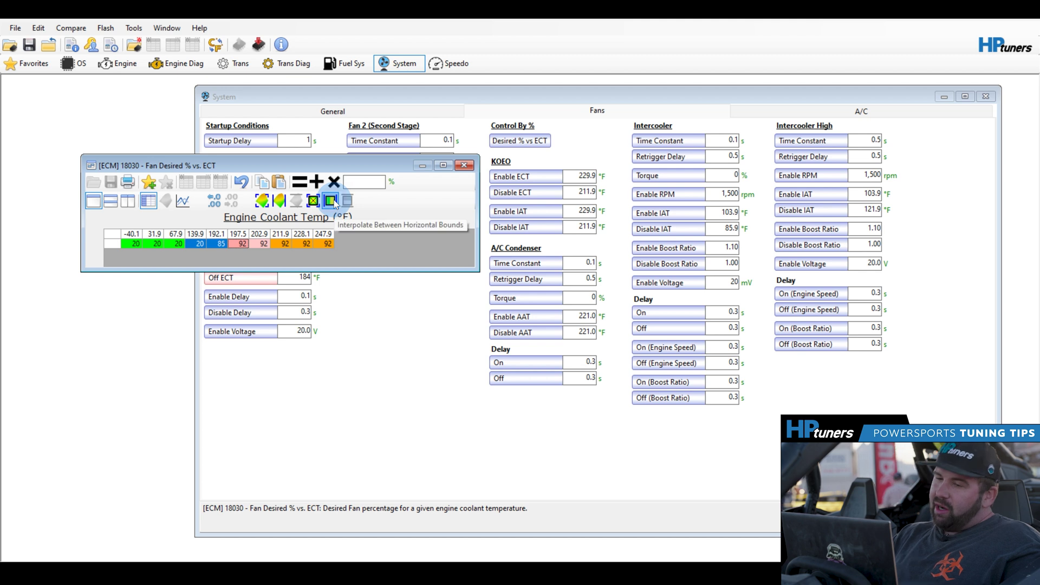
left_click(372, 287)
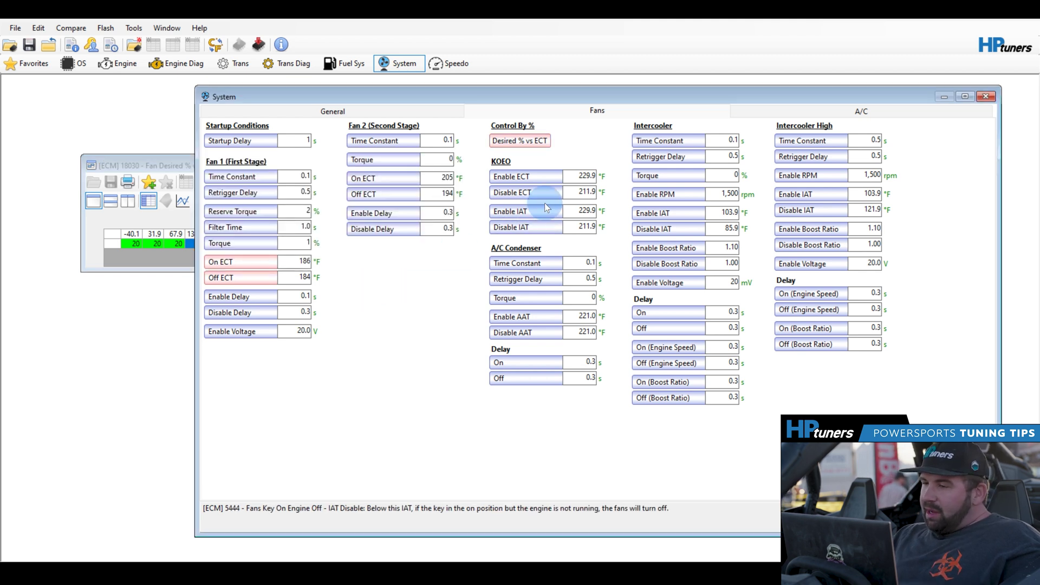
Enter 195 °F for KOEO fan Enable ECT and 190 °F for Disable ECT.
left_click(580, 176)
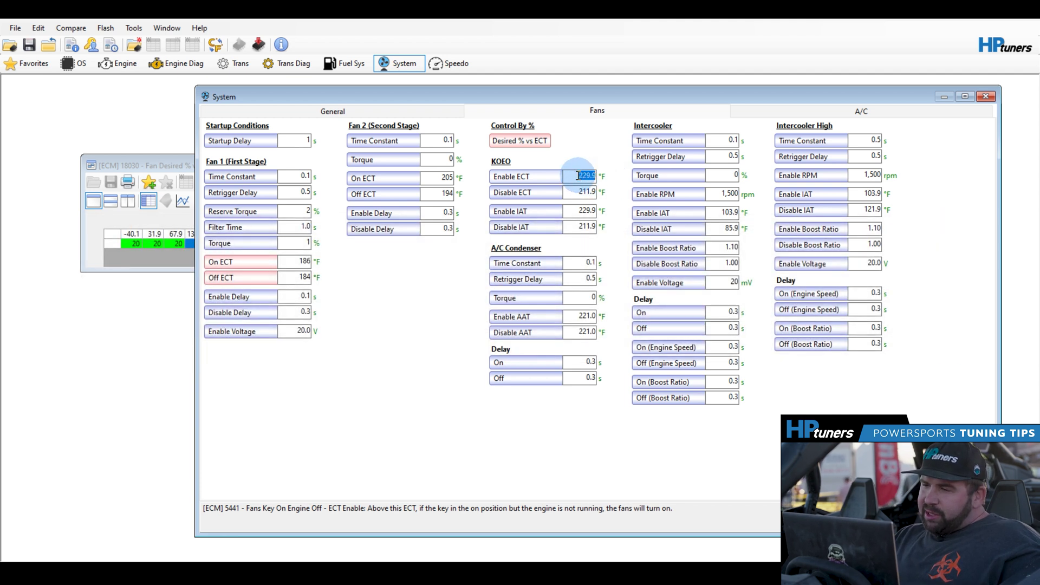
type("1")
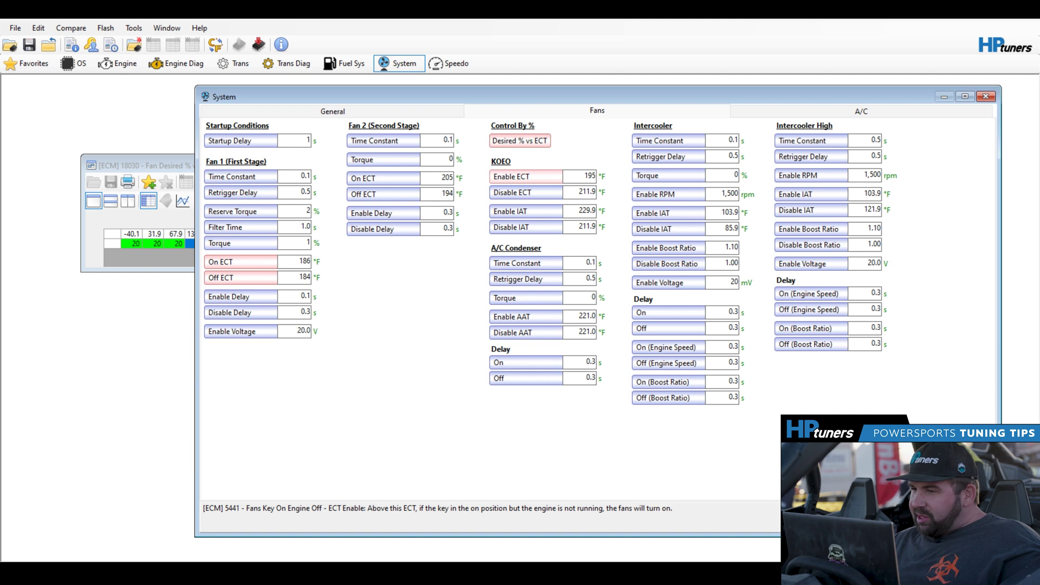
type("95")
left_click(580, 192)
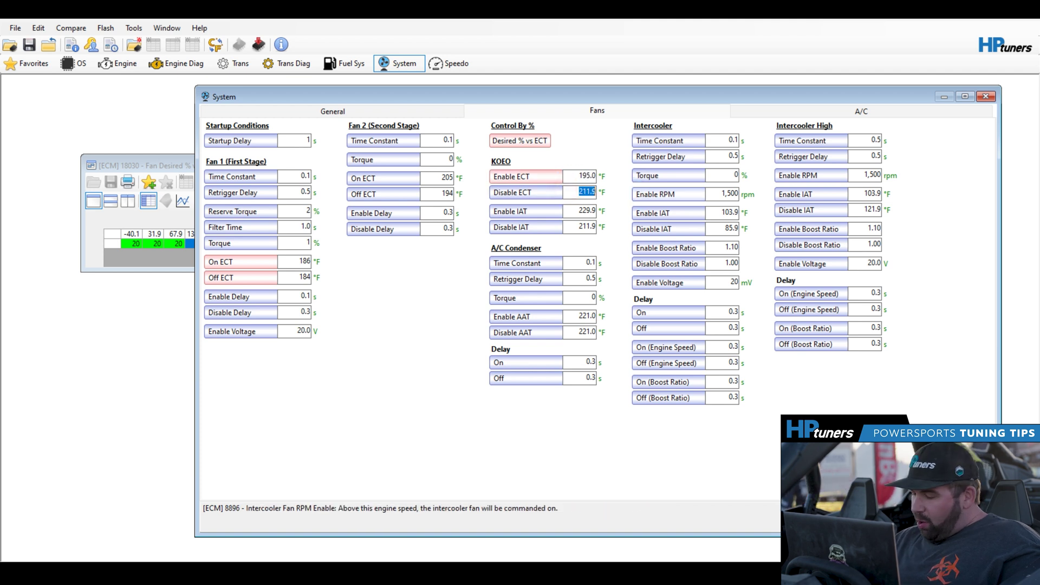
type("190")
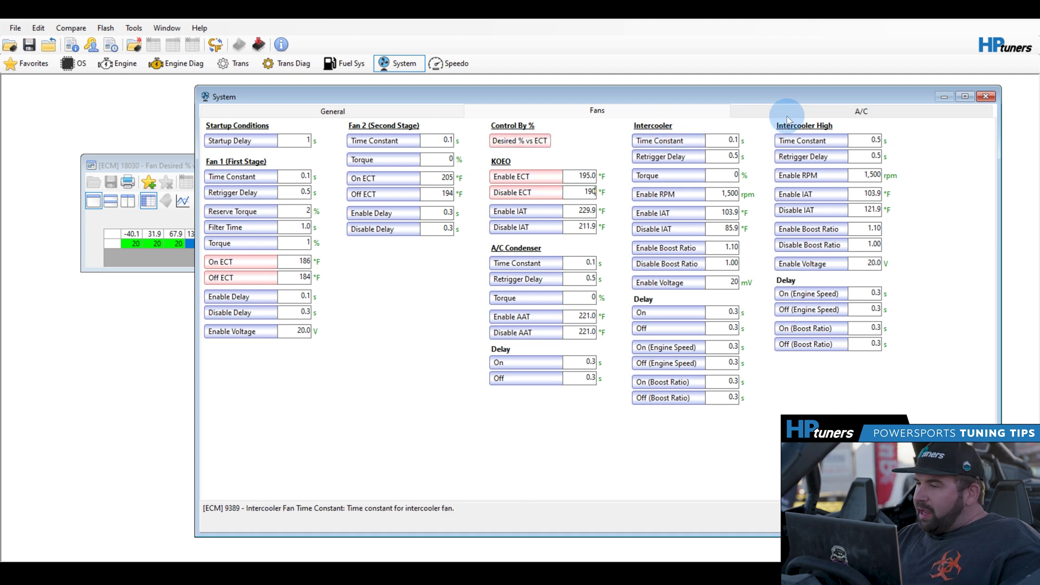
left_click(446, 63)
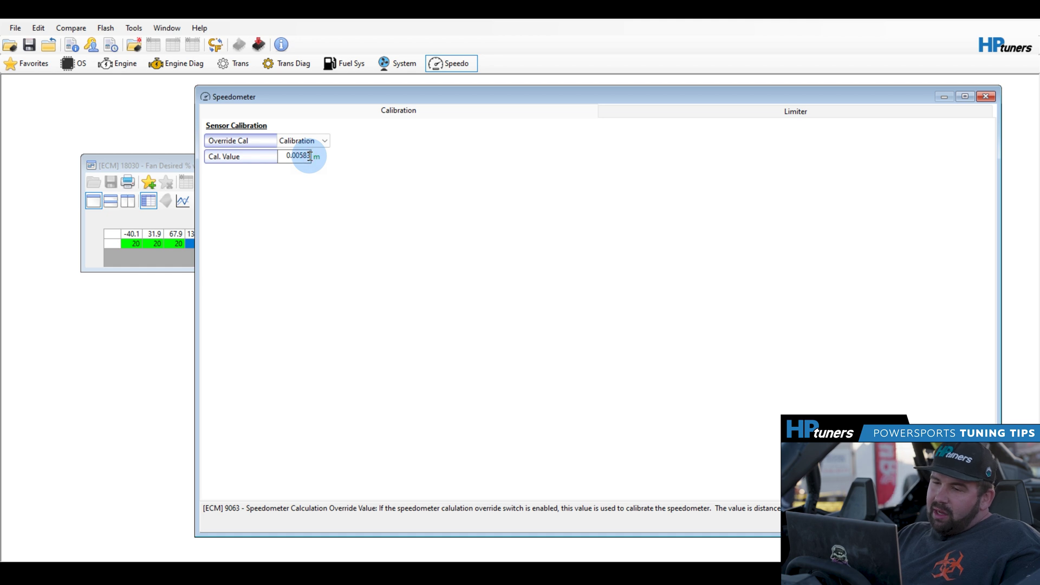
Change the speedometer calibration value to 0.00612.
left_click_drag(308, 156, 301, 157)
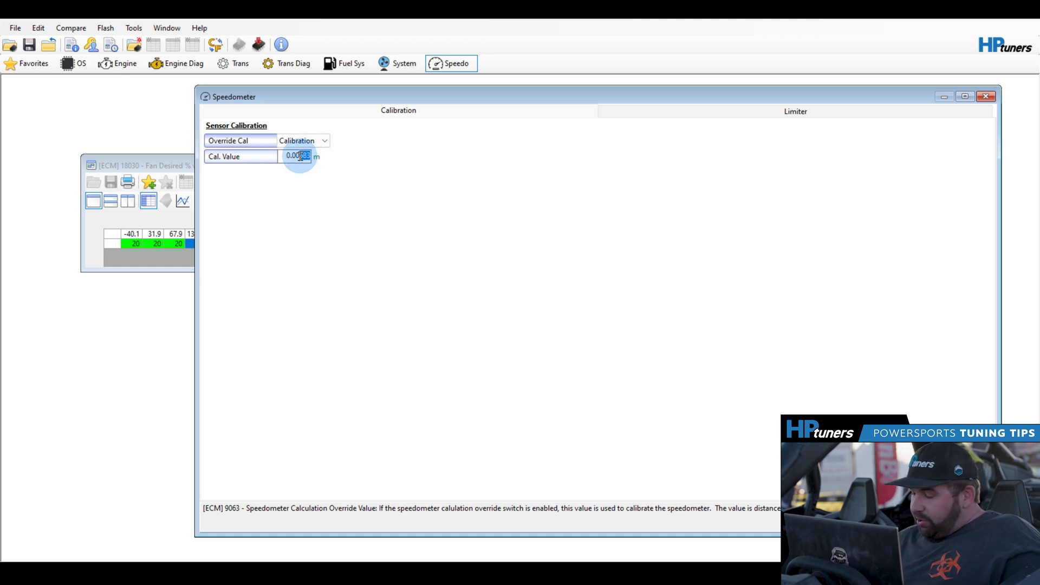
type("6")
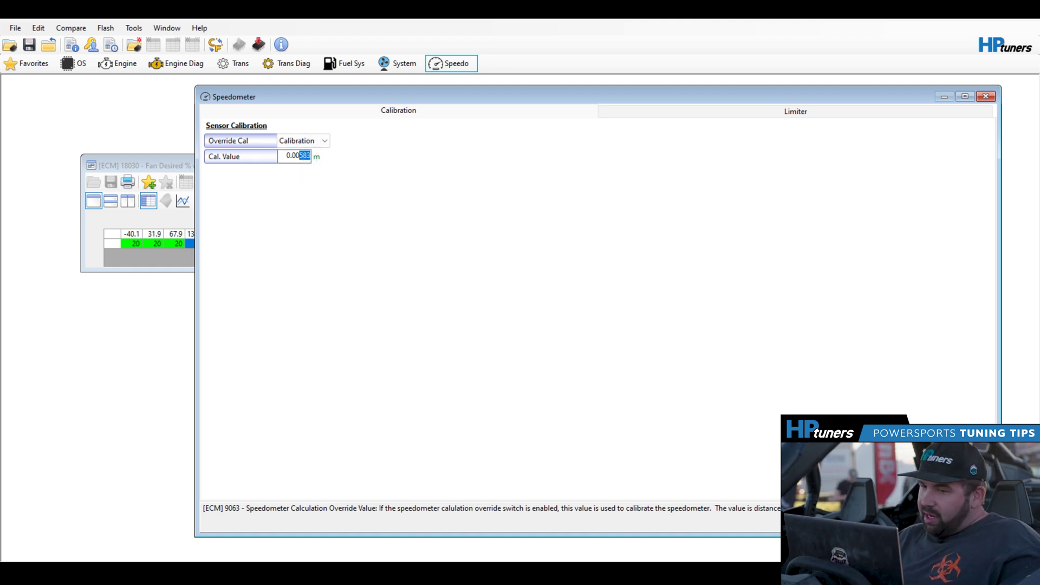
key("Return")
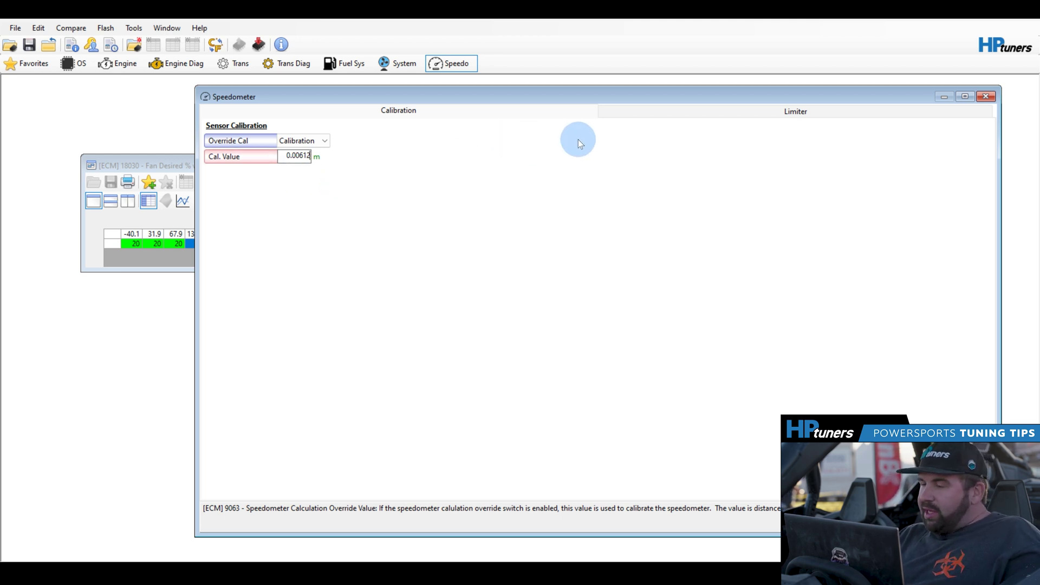
Set Speed Limiter Max to 180 mph and seatbelt-unlatched Max VSS to 120 mph.
left_click(620, 115)
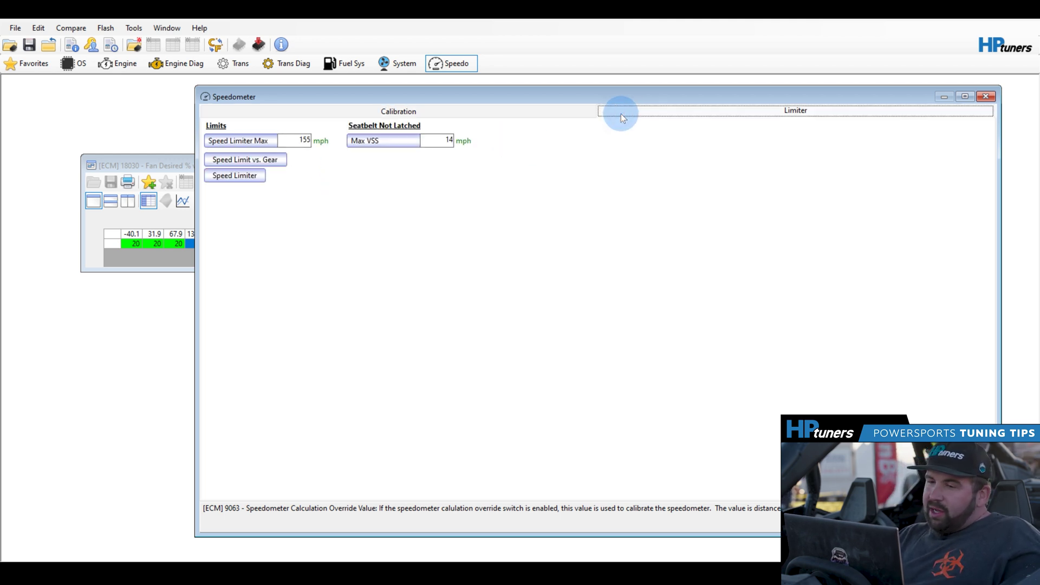
double_click(292, 140)
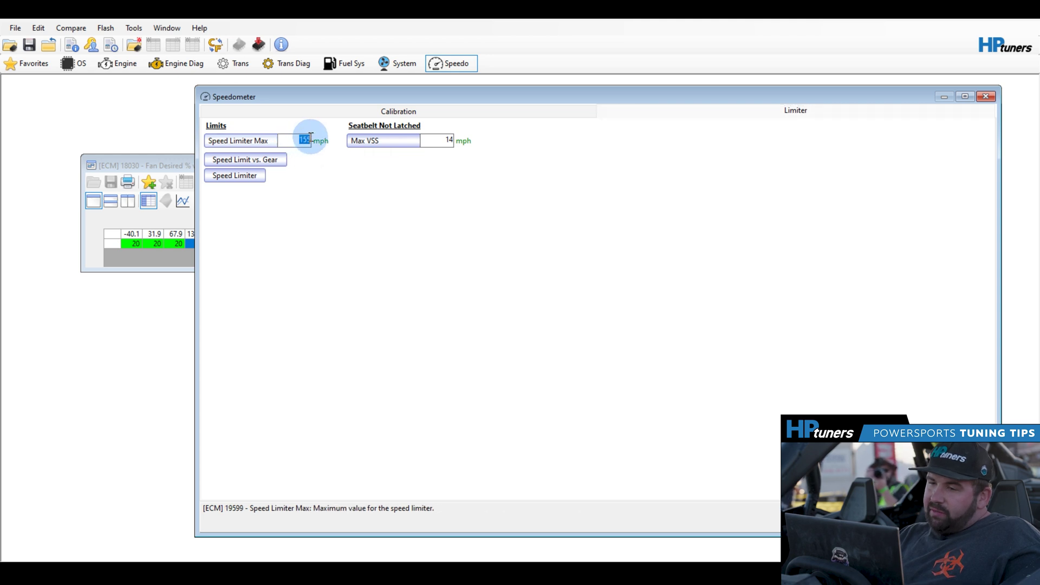
type("1")
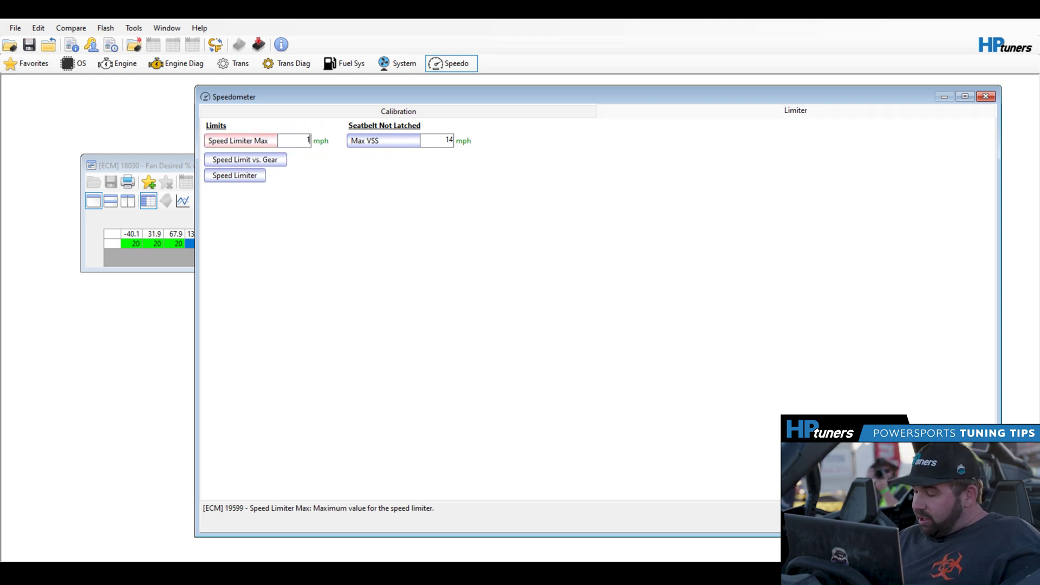
type("80")
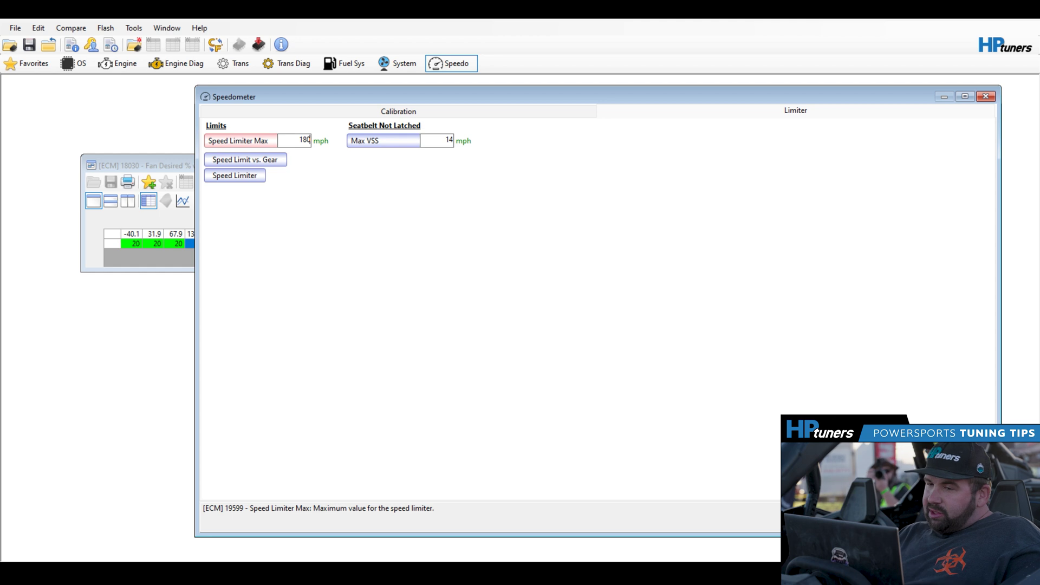
left_click(324, 190)
left_click_drag(419, 139, 455, 181)
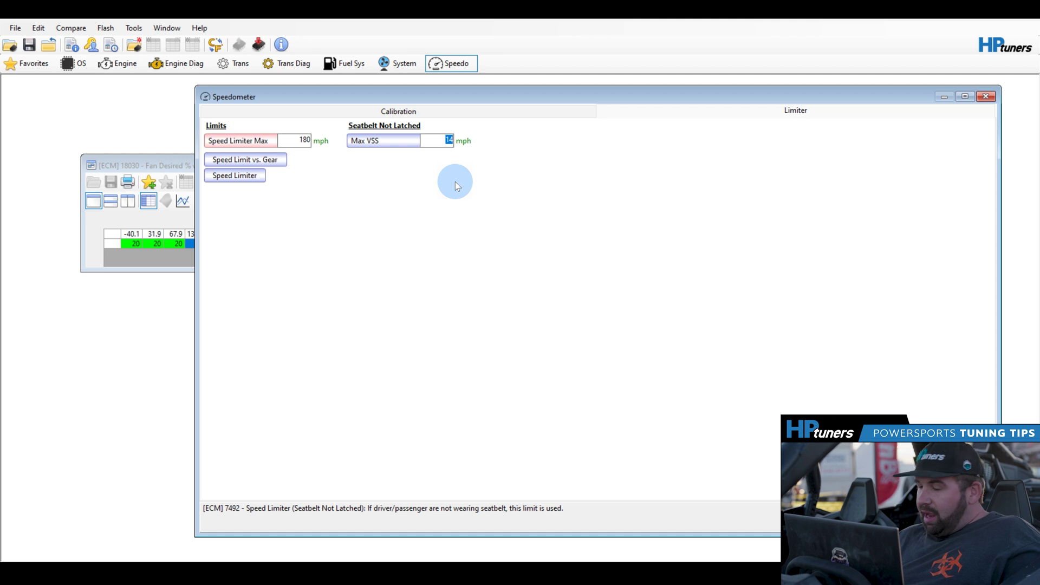
type("120")
key("Return")
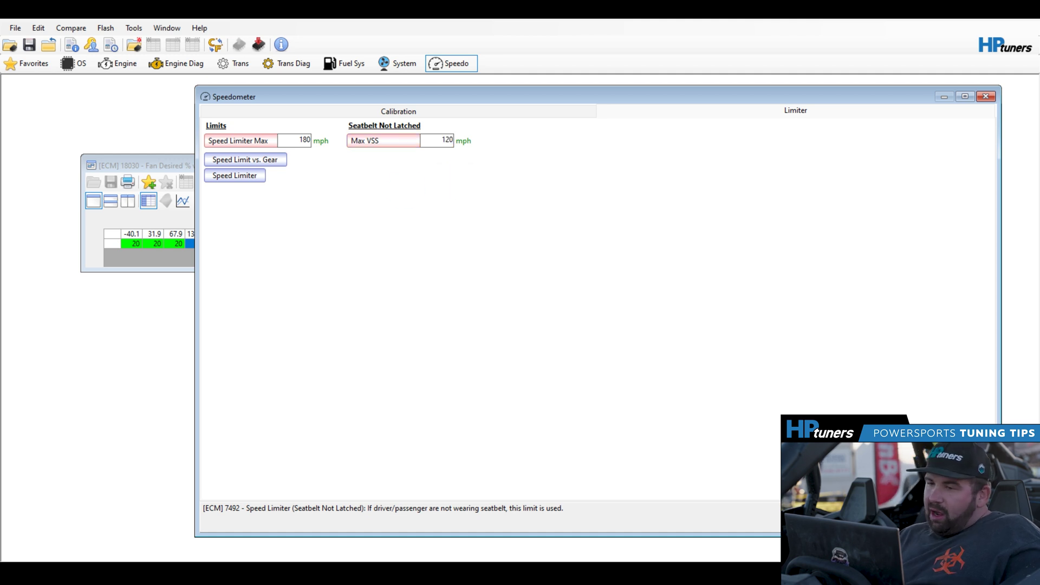
Fill the Speed Limit vs. Gear and Speed Limiter vs. Gear tables with 120 mph.
left_click(272, 164)
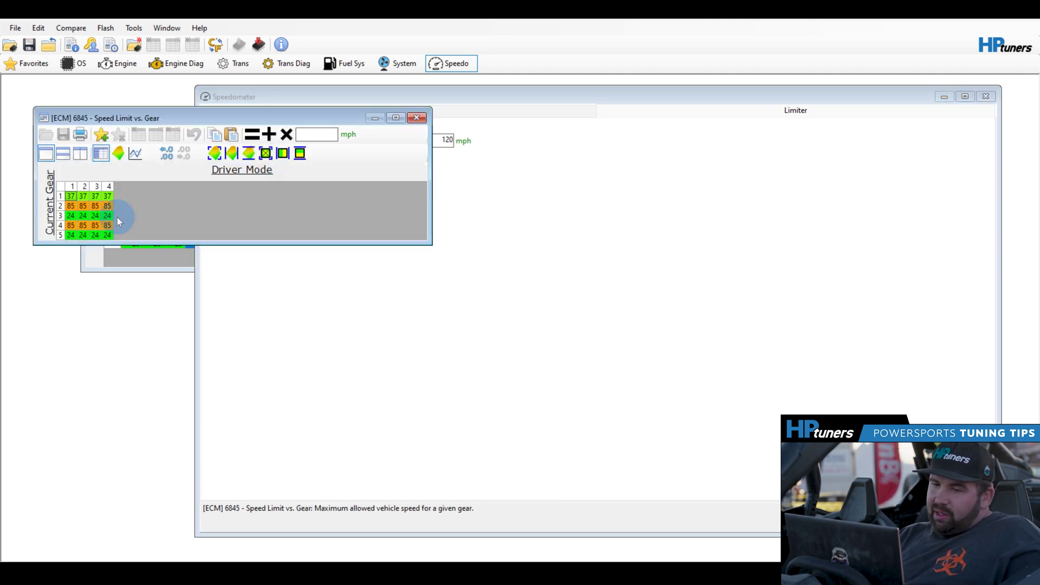
left_click_drag(70, 198, 116, 244)
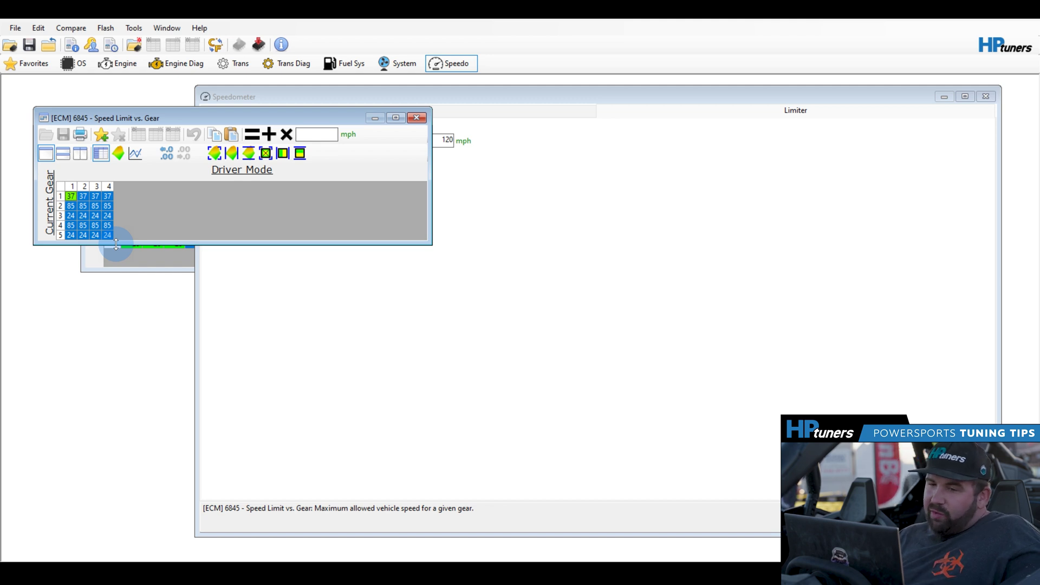
type("0")
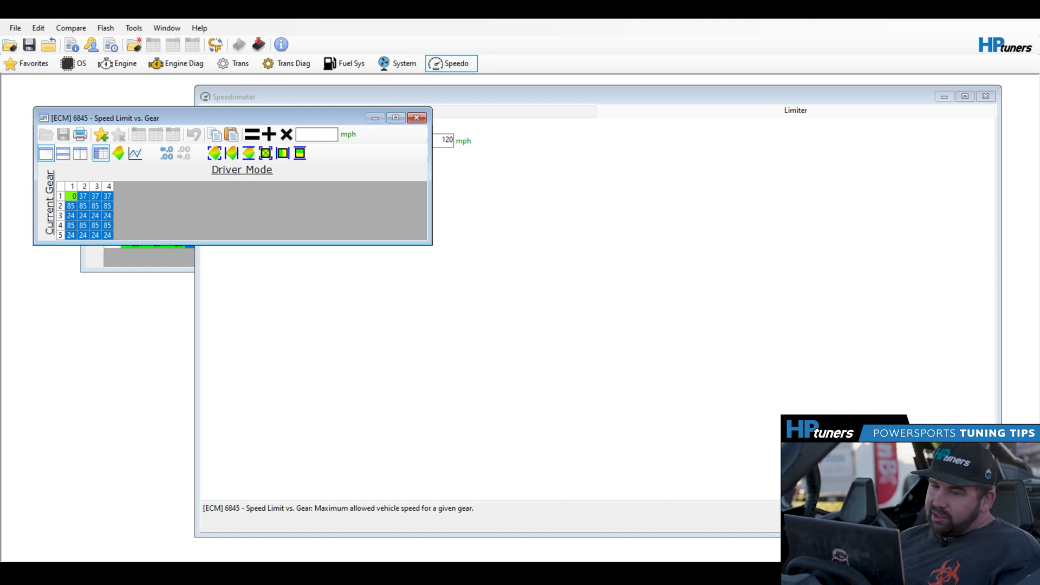
key("Return")
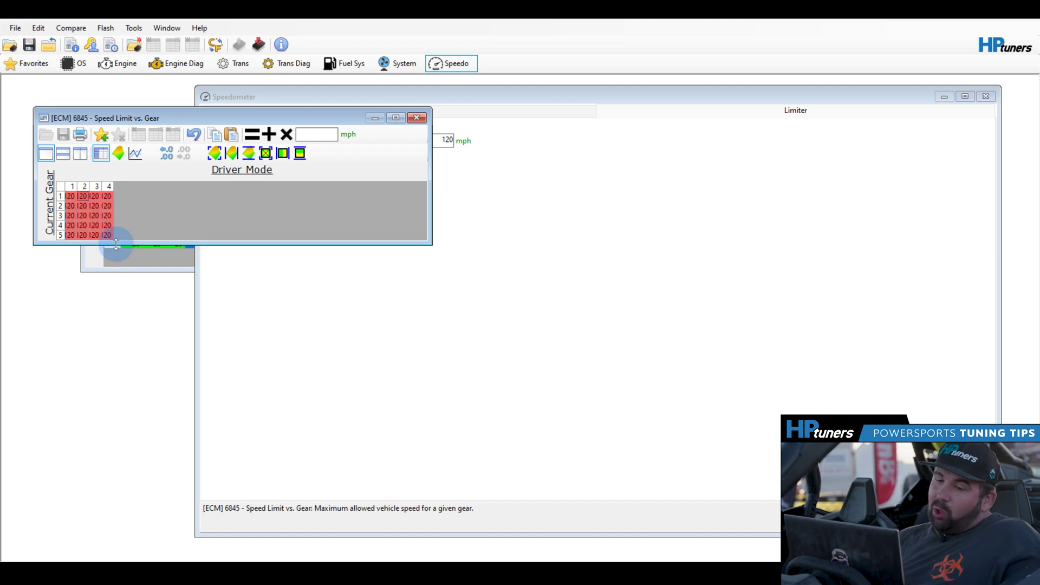
left_click(224, 278)
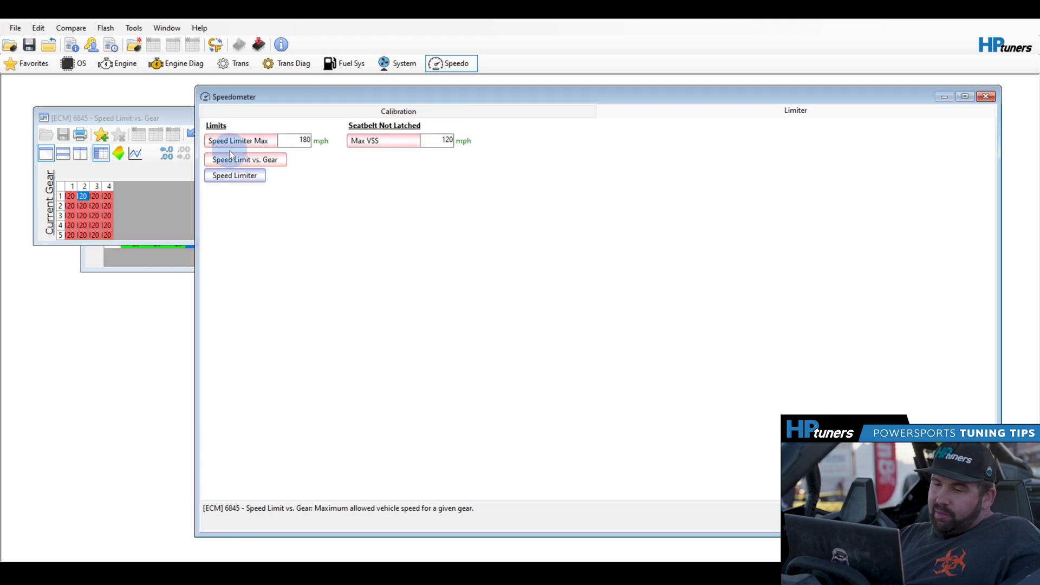
left_click(234, 176)
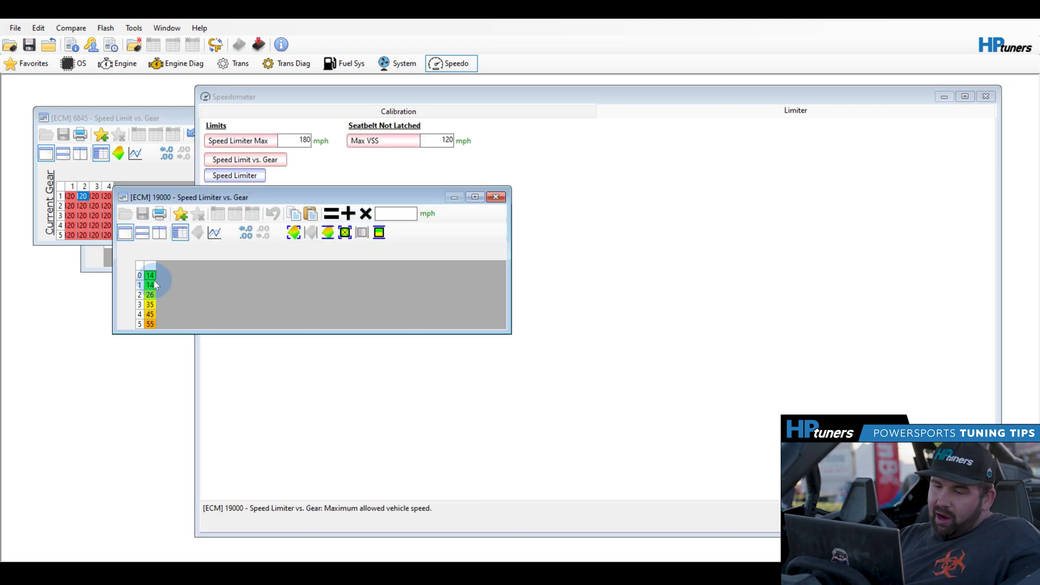
left_click_drag(150, 284, 155, 324)
type("1")
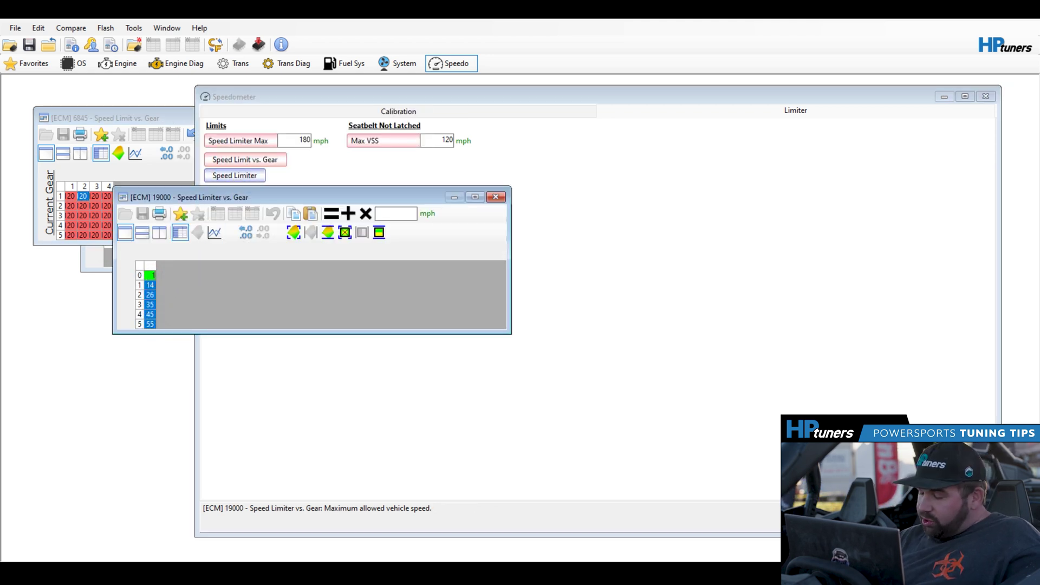
type("20")
key("Return")
left_click(228, 360)
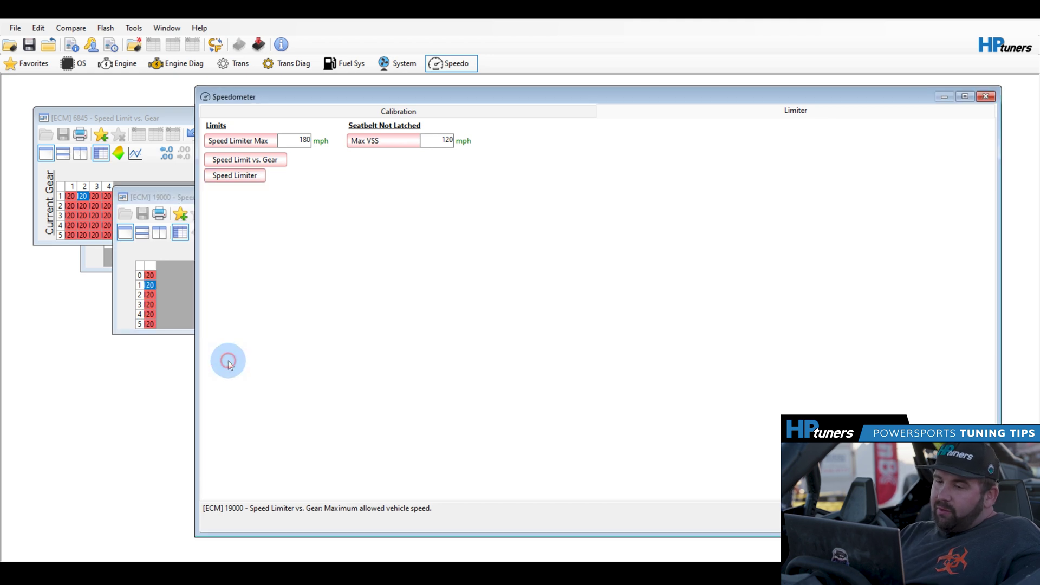
left_click(404, 60)
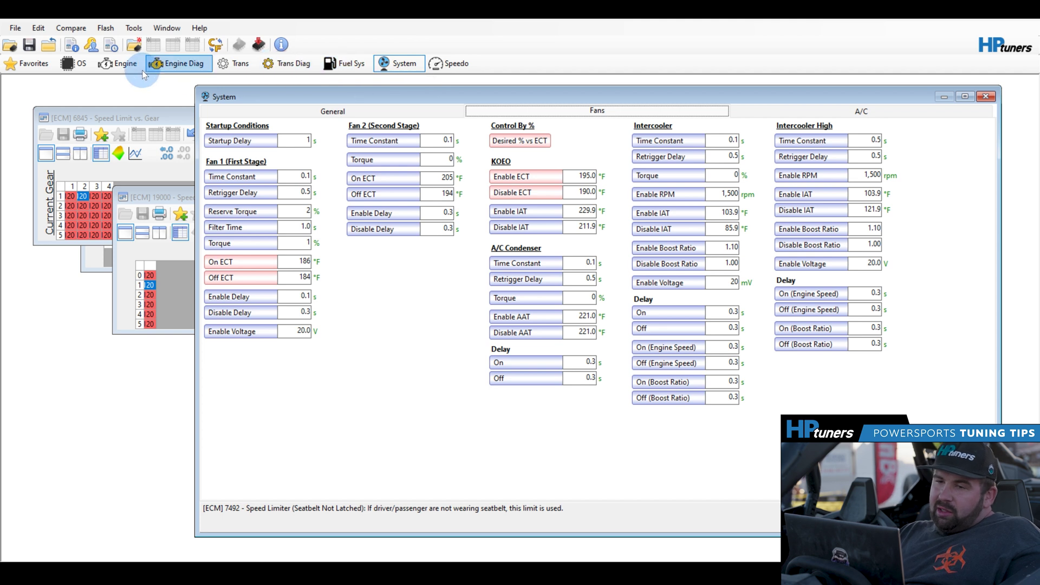
Set Electronic Throttle brake override thresholds to 8800 rpm and 120 mph VSS.
left_click(123, 64)
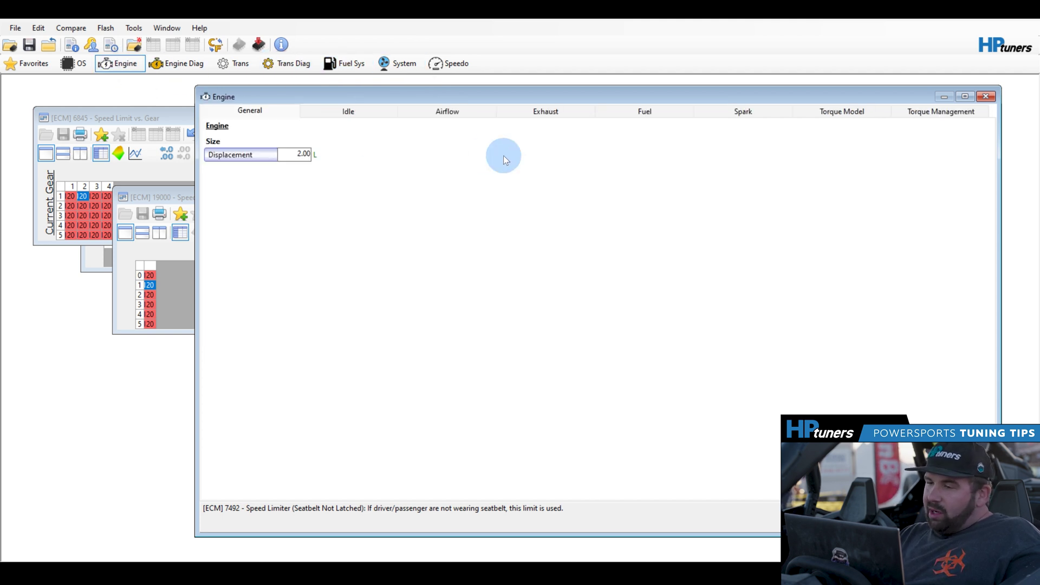
left_click(470, 110)
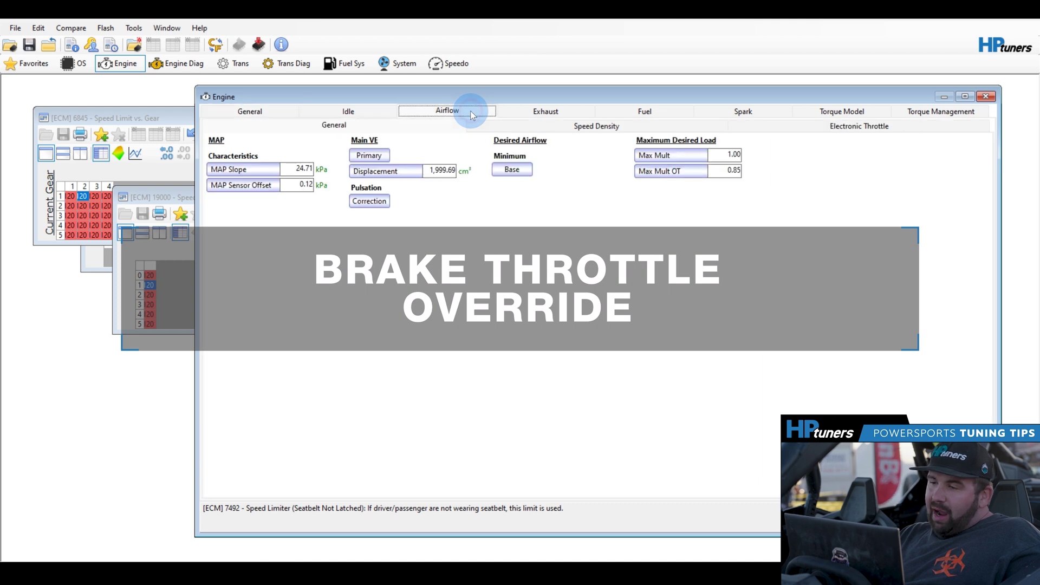
left_click(639, 126)
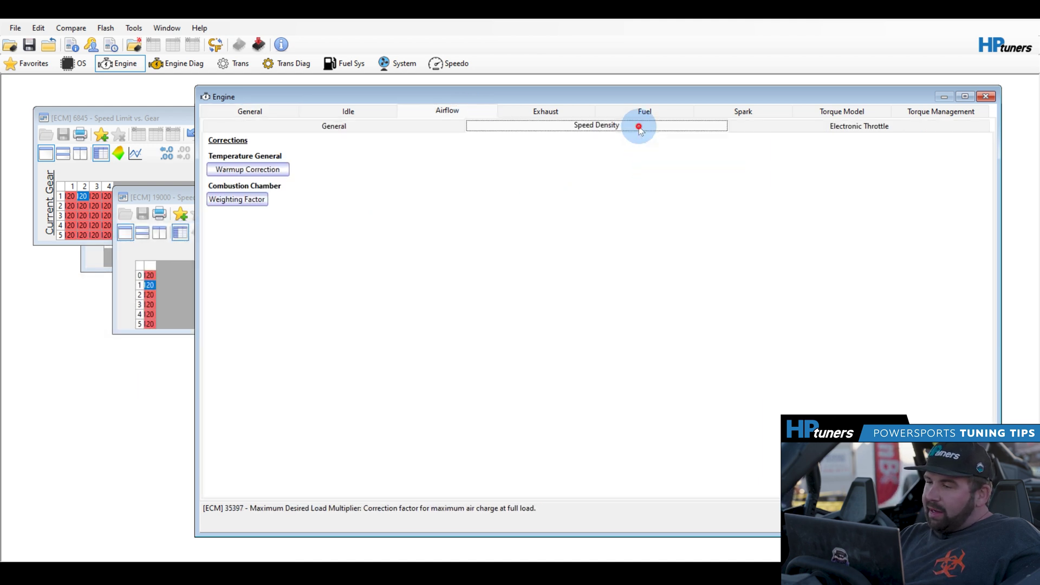
left_click(763, 124)
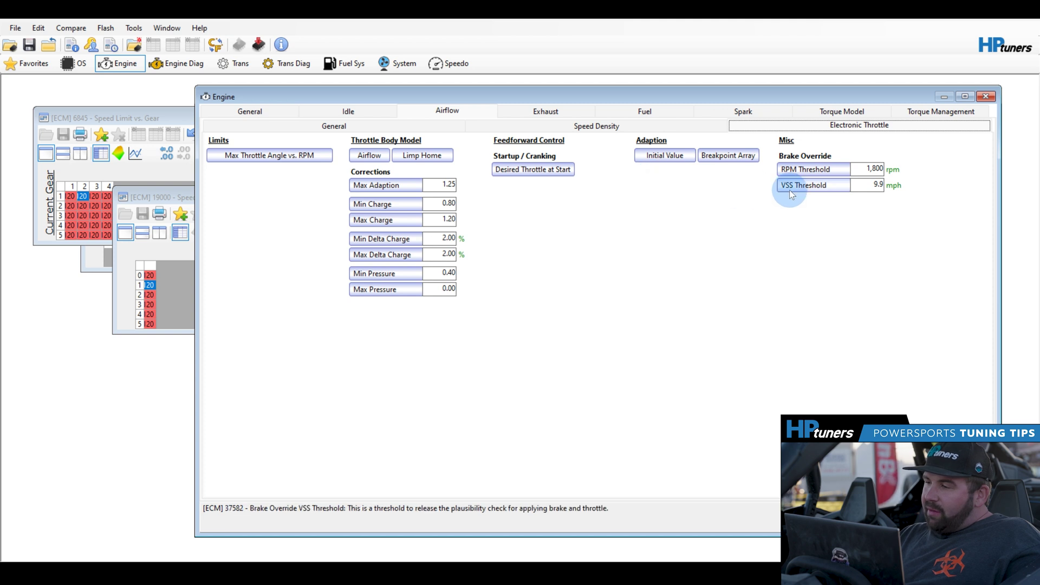
left_click(855, 171)
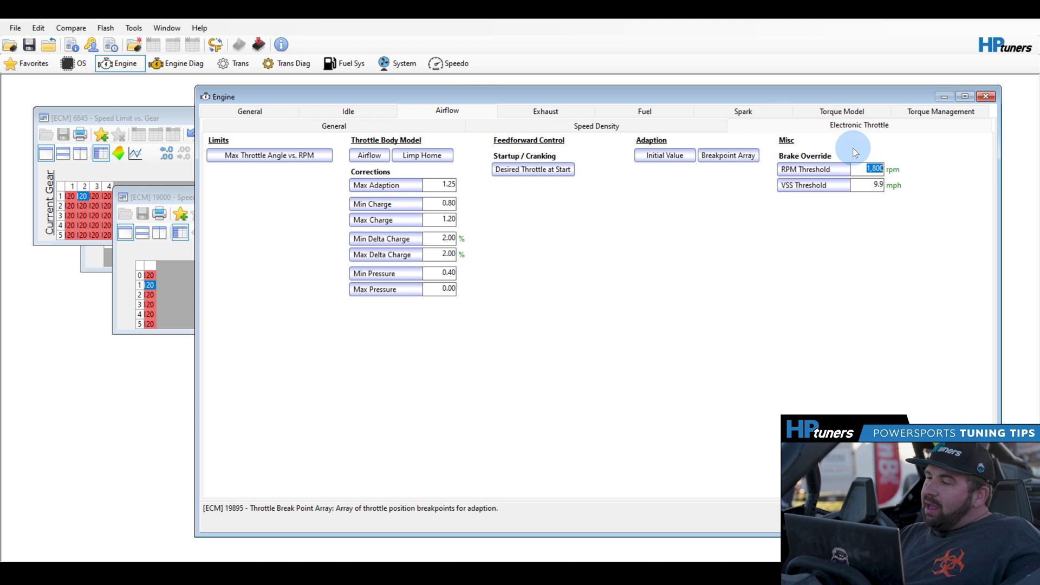
type("8")
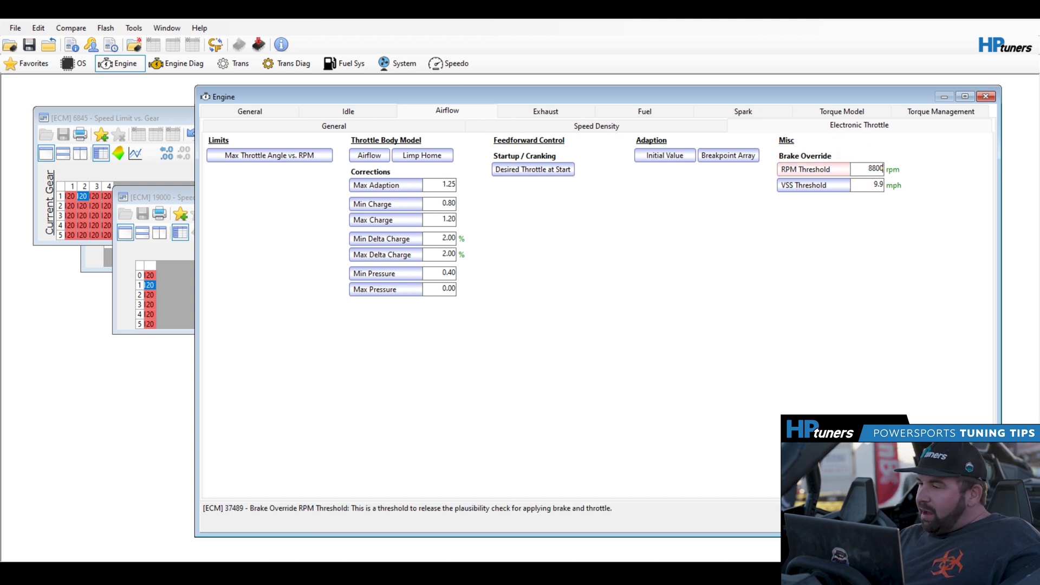
left_click(875, 185)
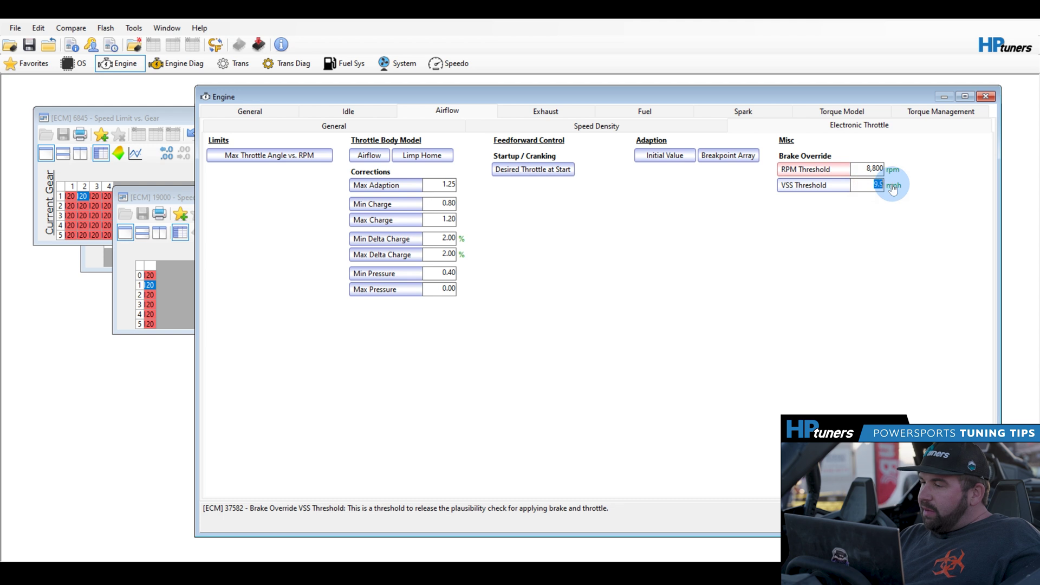
type("120")
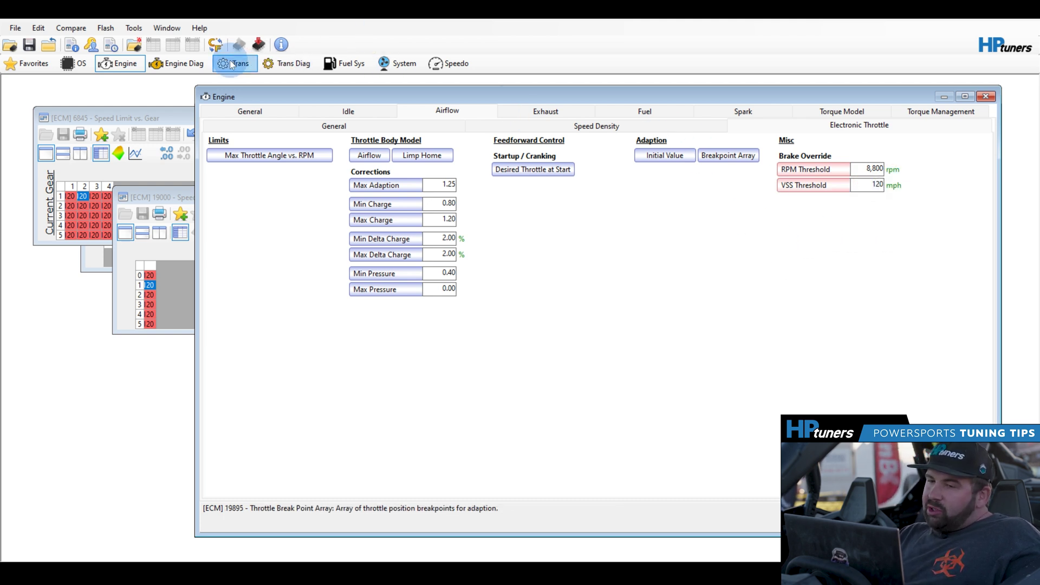
left_click(197, 65)
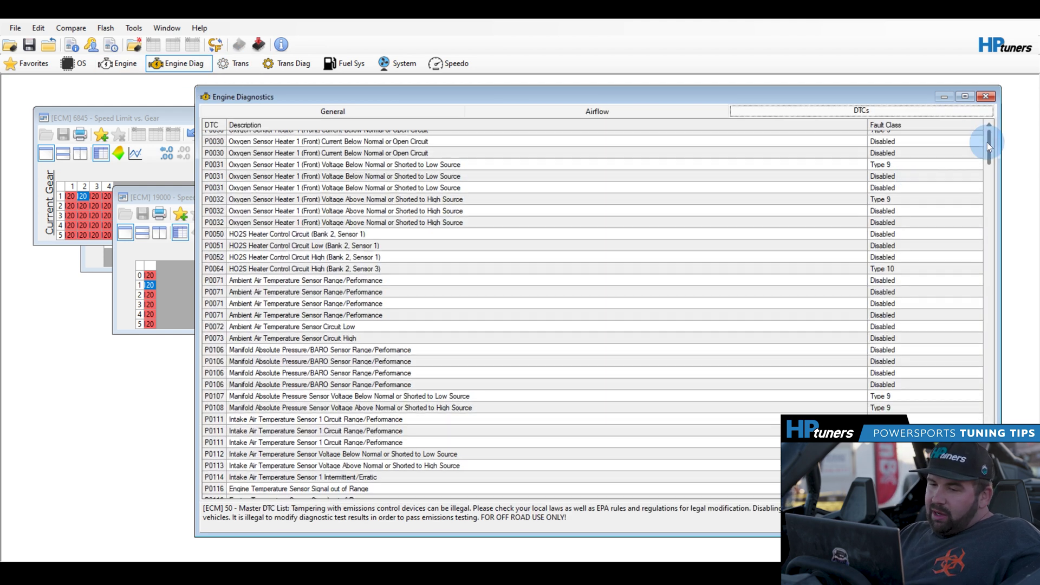
Set the fault class of DTC P150A to Disabled, leaving P153E Disabled.
left_click_drag(987, 142, 1007, 325)
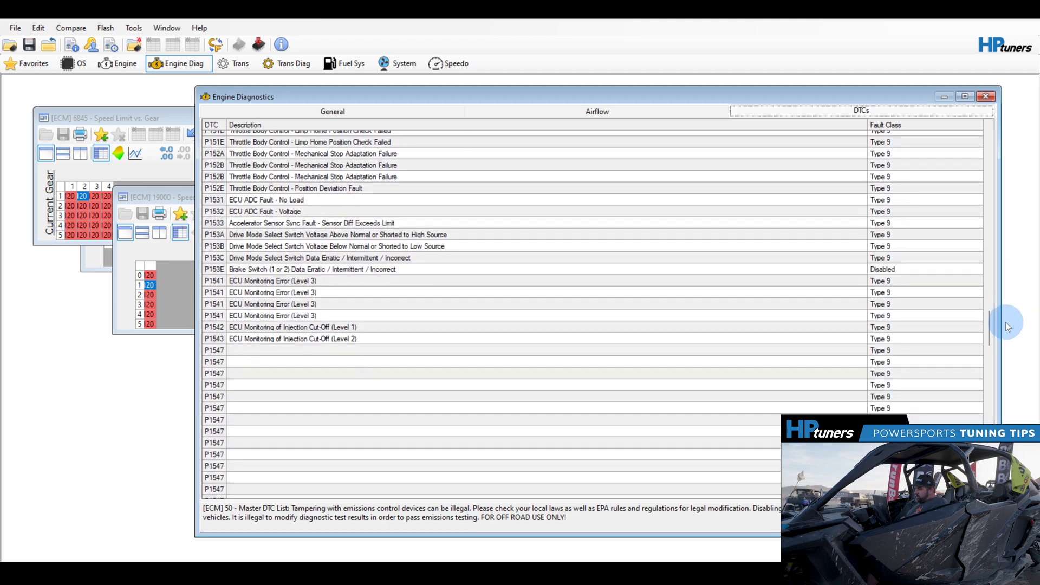
left_click(908, 270)
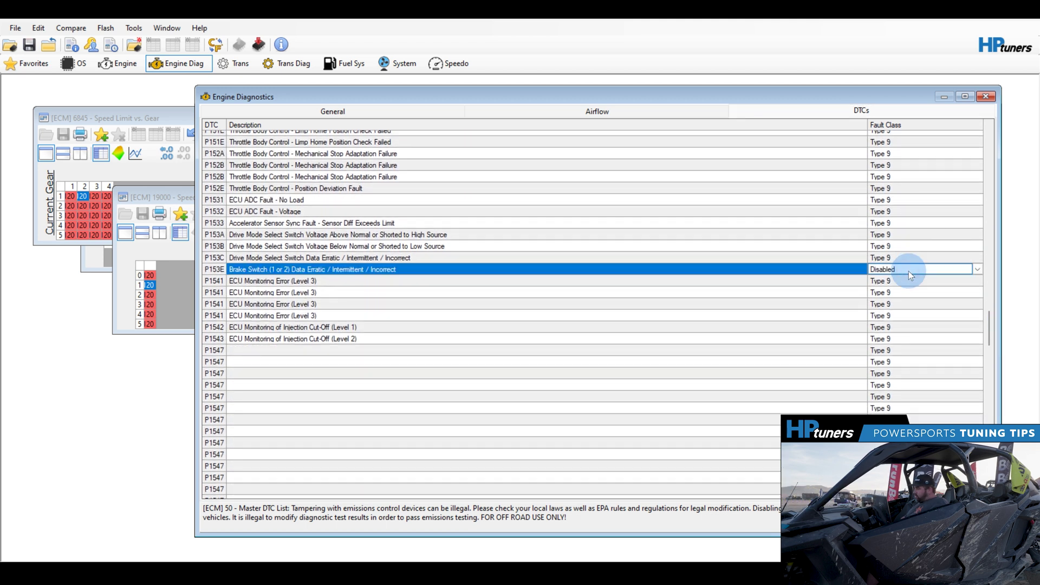
left_click(976, 269)
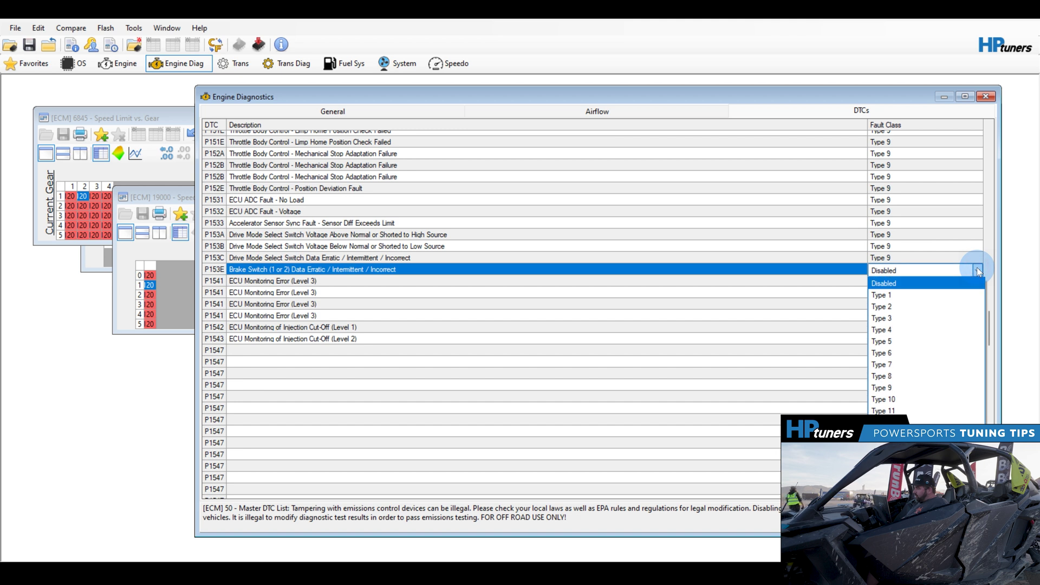
left_click(976, 269)
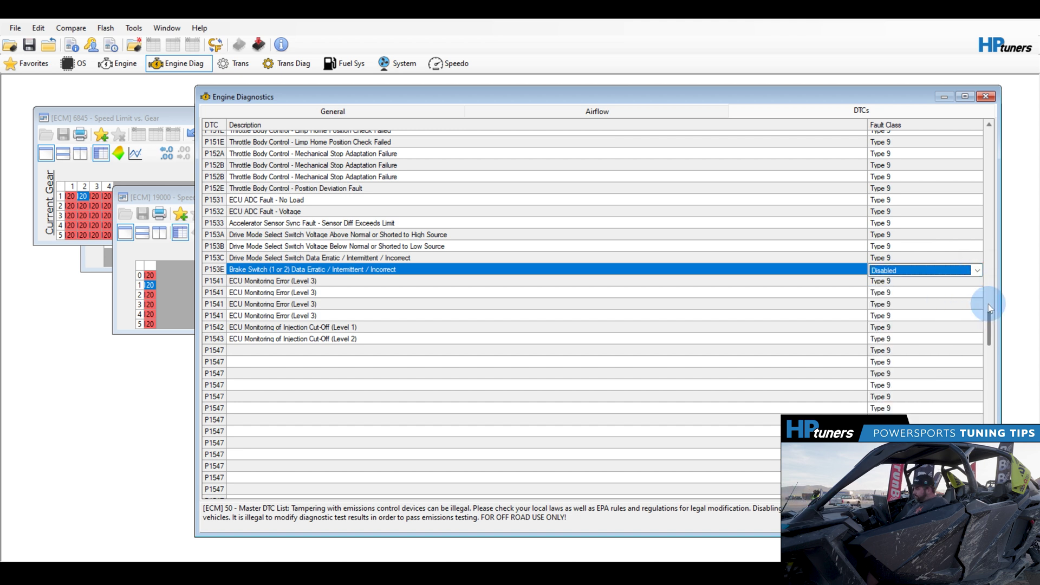
scroll(921, 271, "up", 10)
left_click(912, 327)
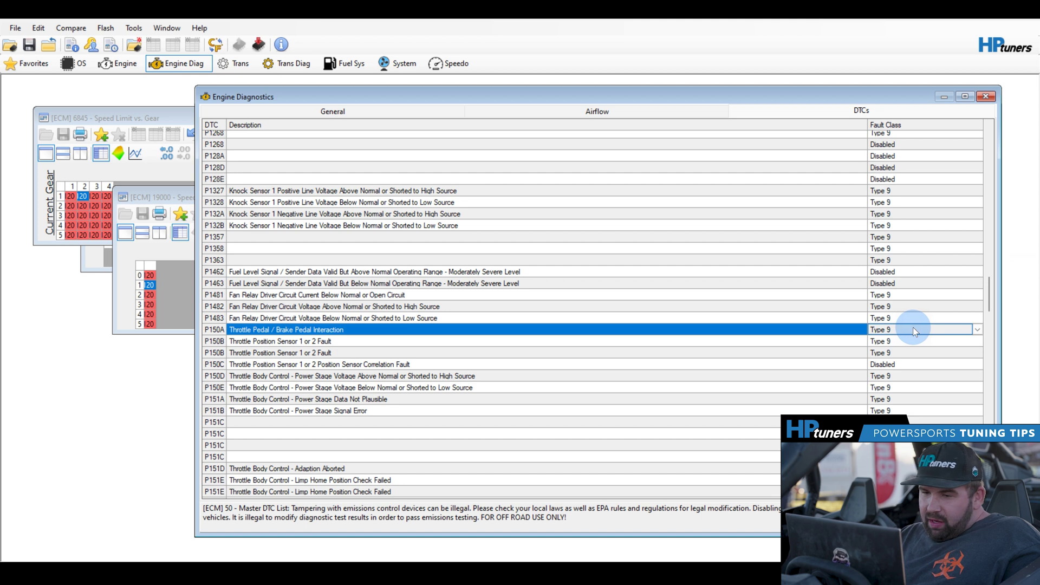
left_click(977, 330)
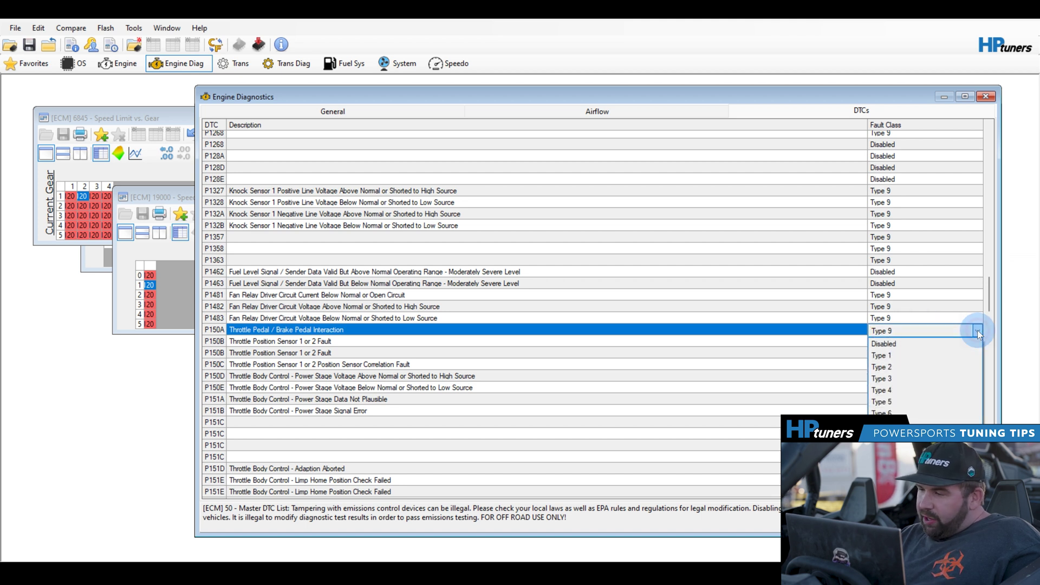
left_click(970, 344)
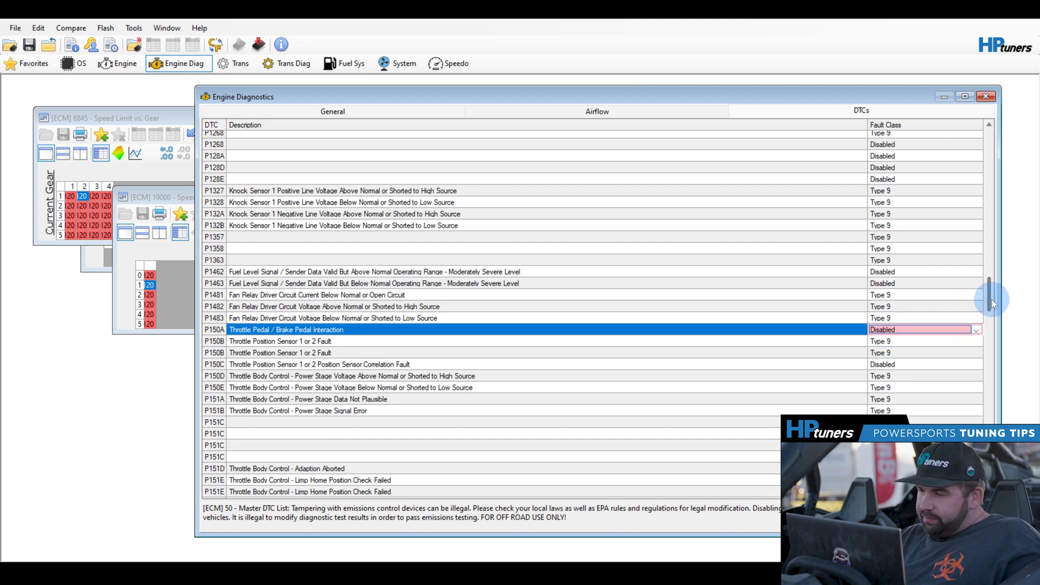
left_click_drag(991, 301, 981, 236)
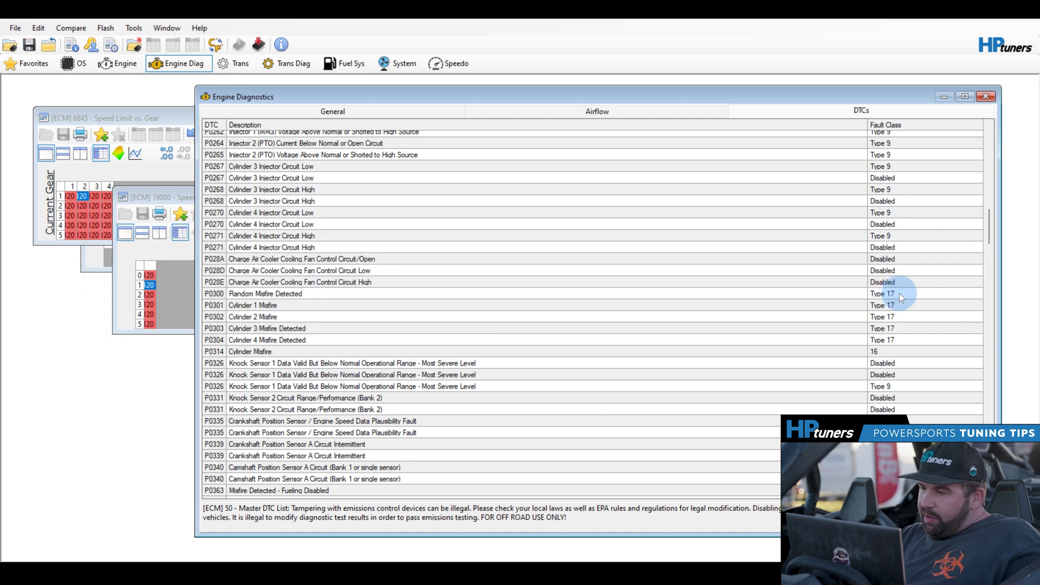
Switch the P0300 and P0301 fault classes to Disabled.
left_click(899, 293)
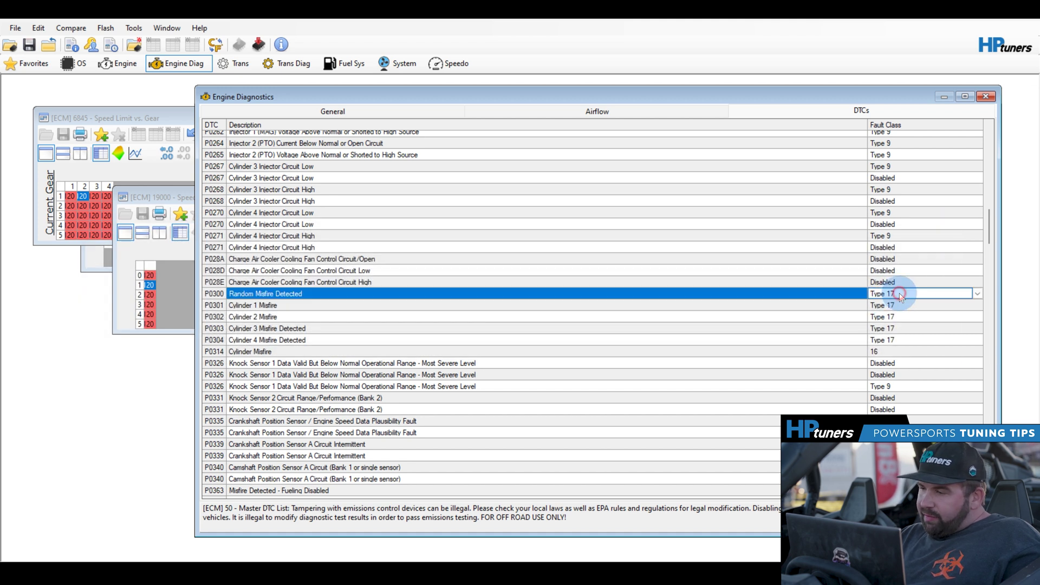
left_click(977, 293)
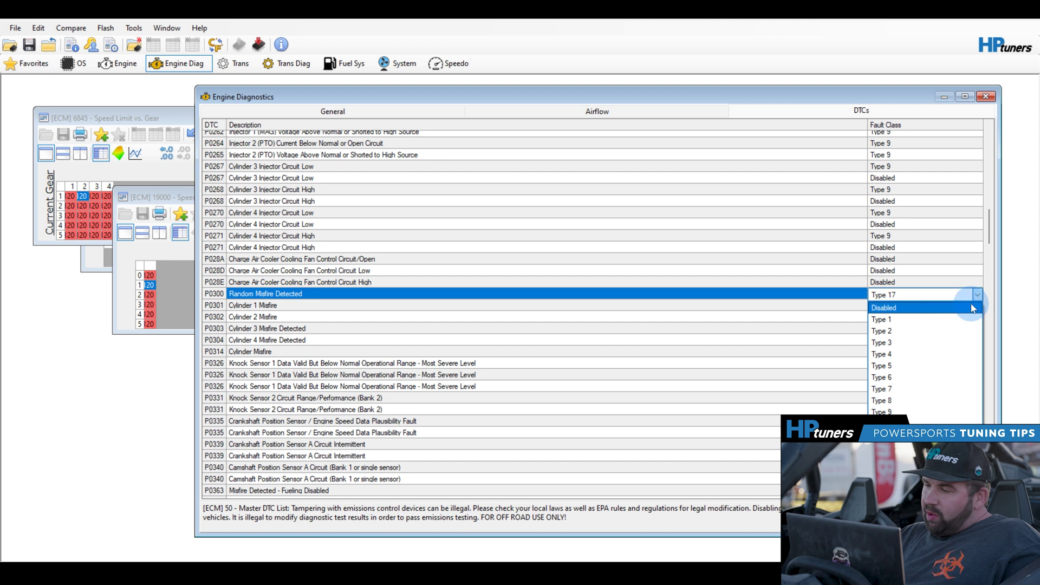
left_click(970, 305)
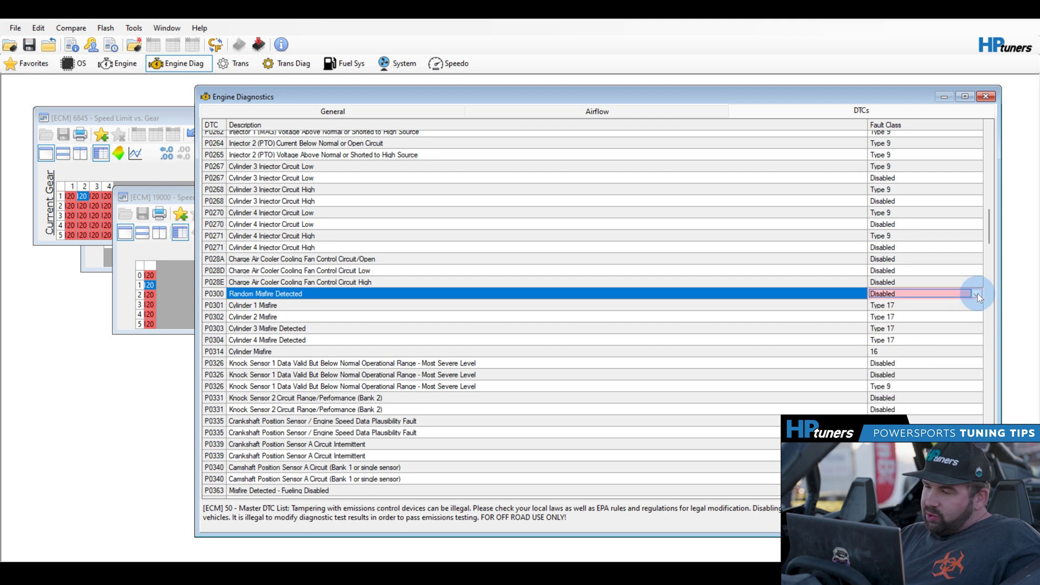
left_click(974, 305)
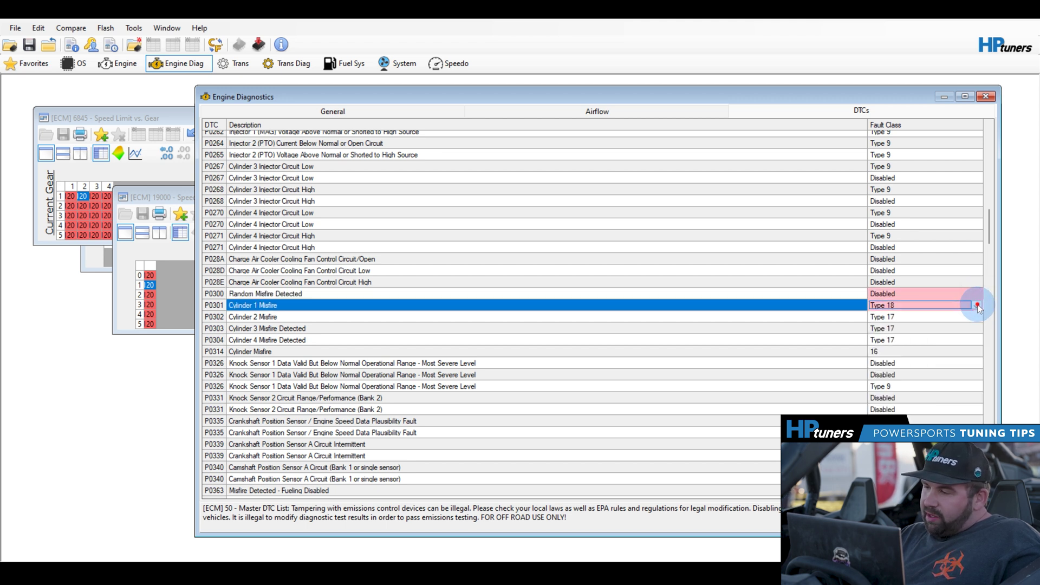
left_click(976, 306)
left_click(974, 315)
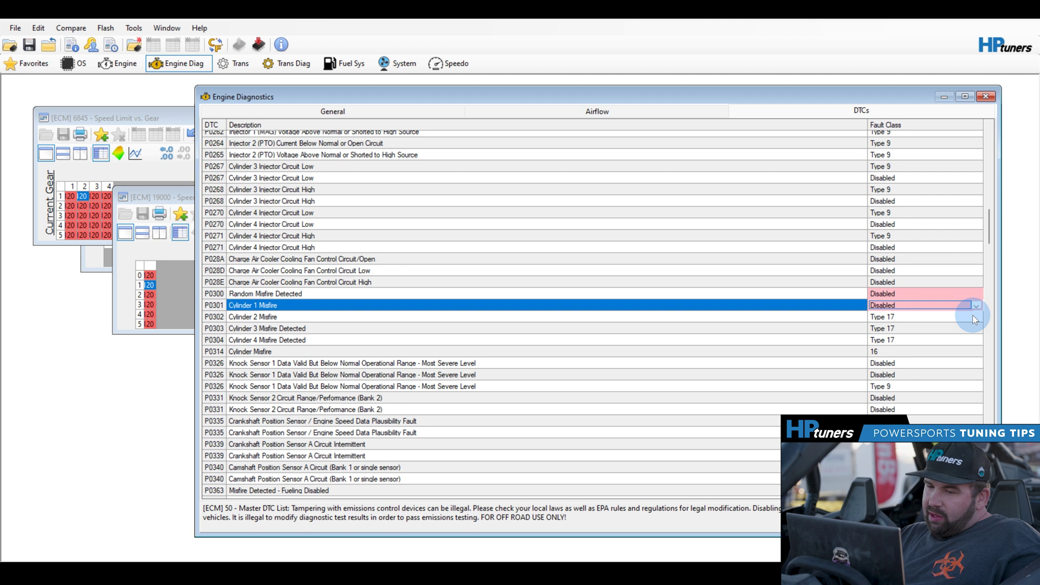
Change the P0300 and P0301 fault classes to Type 9 instead.
left_click(972, 315)
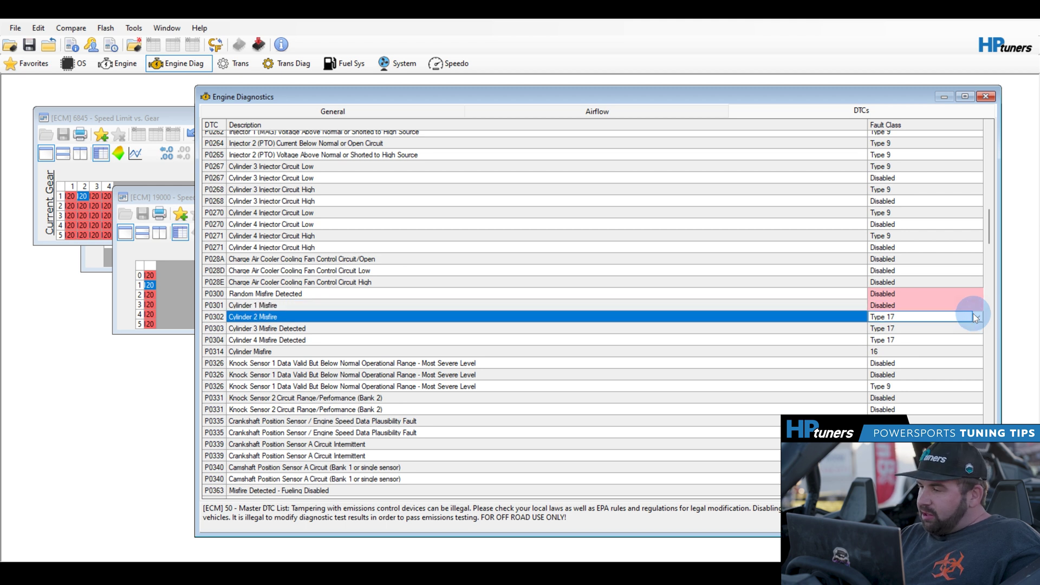
left_click(976, 294)
left_click(976, 295)
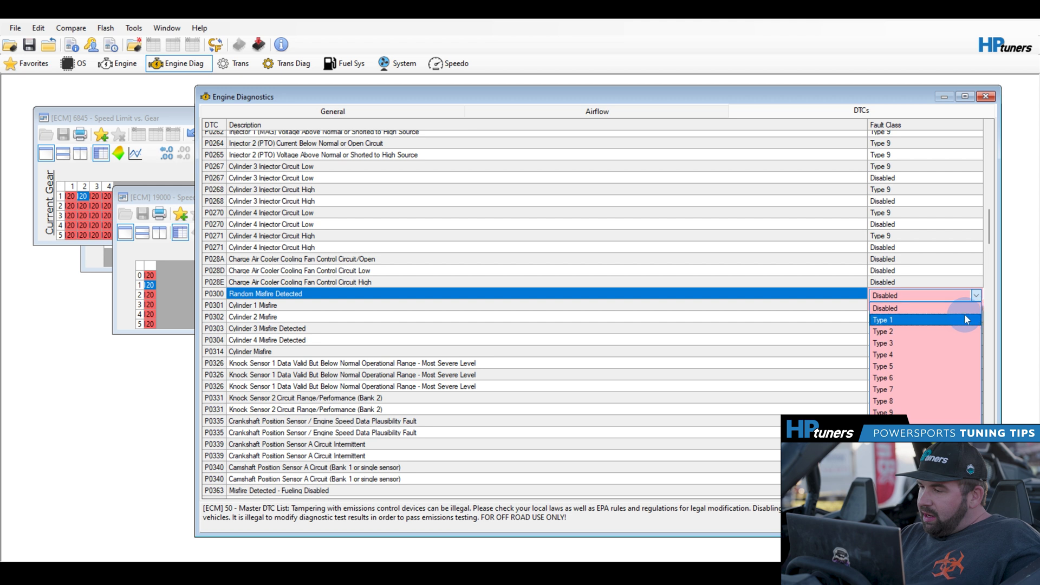
left_click(949, 412)
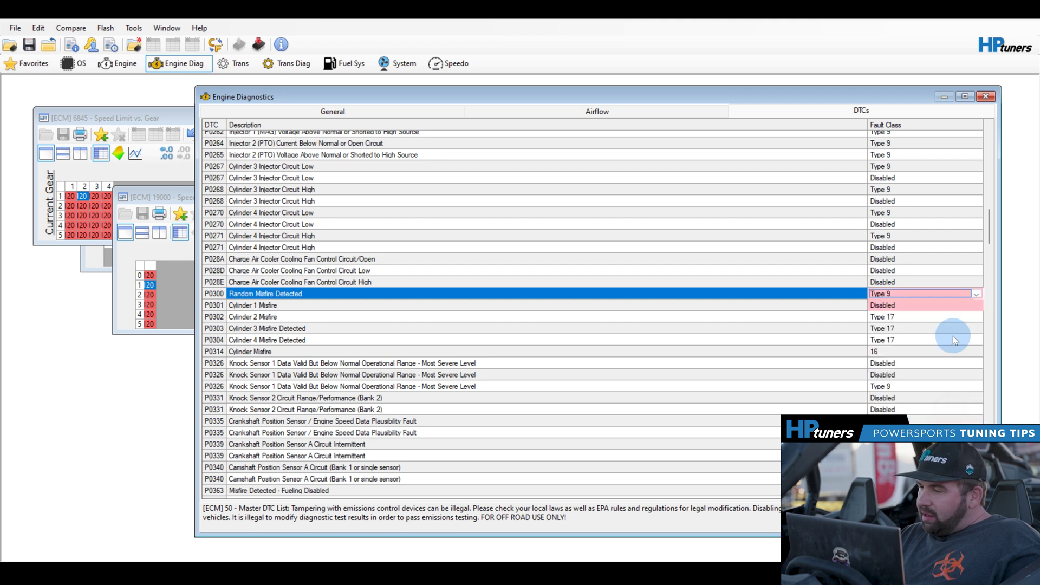
left_click(960, 304)
left_click(976, 306)
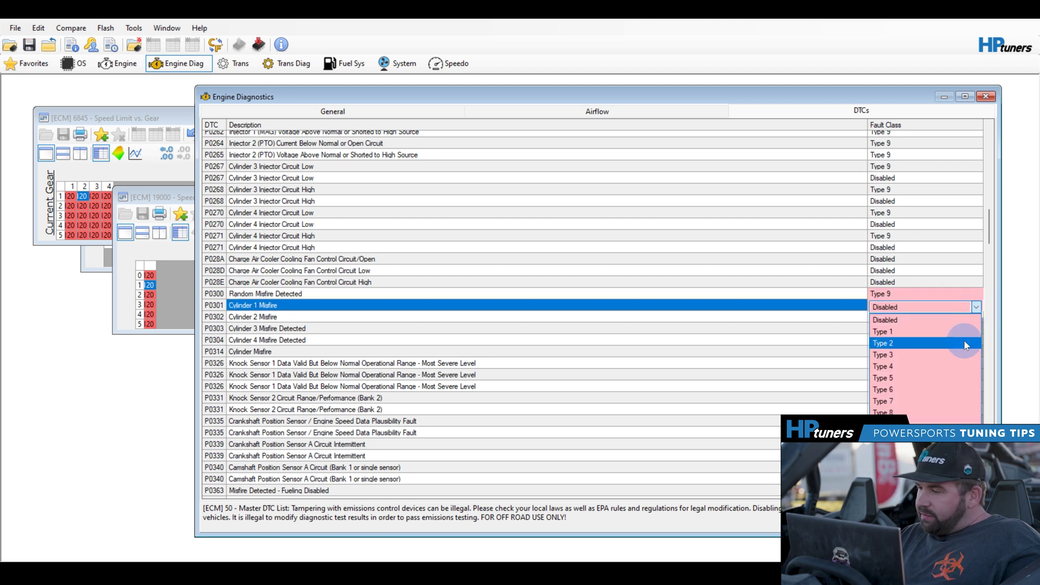
left_click(950, 412)
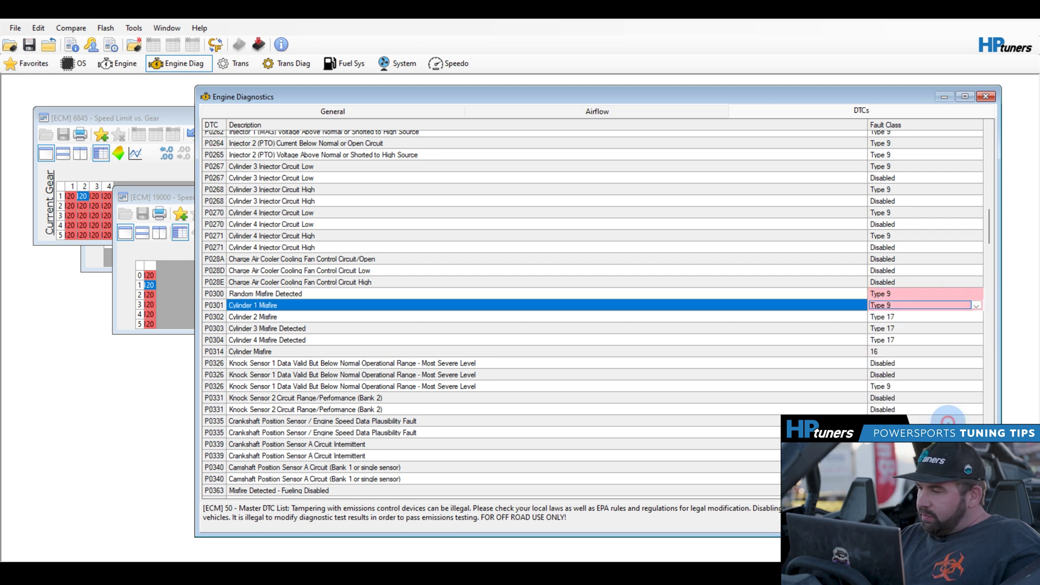
left_click(919, 247)
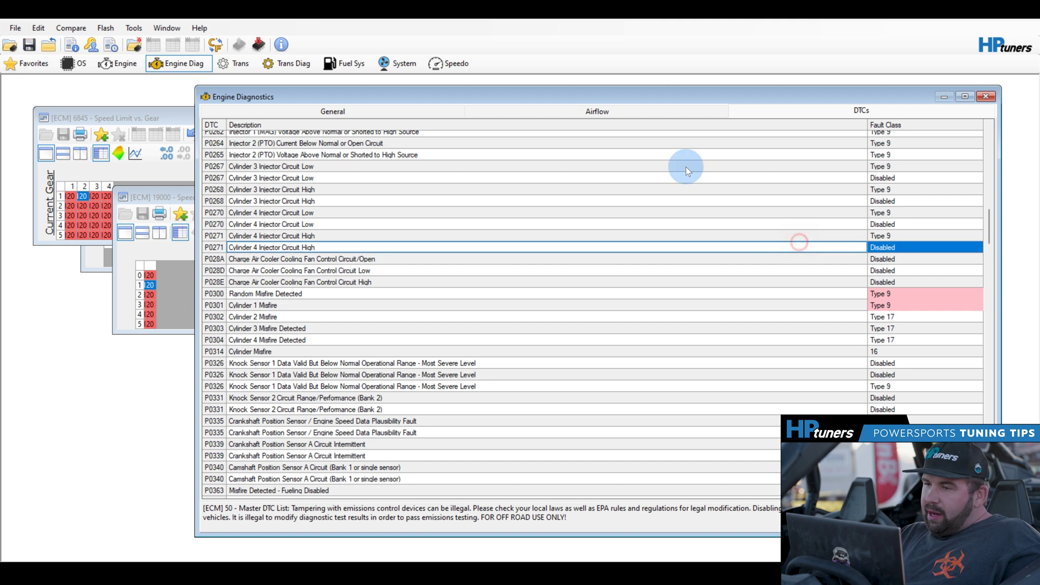
left_click(130, 61)
Set the 1,000 and 2,000 rpm Max Throttle Angle cells to 100, then show Airflow General.
left_click(312, 156)
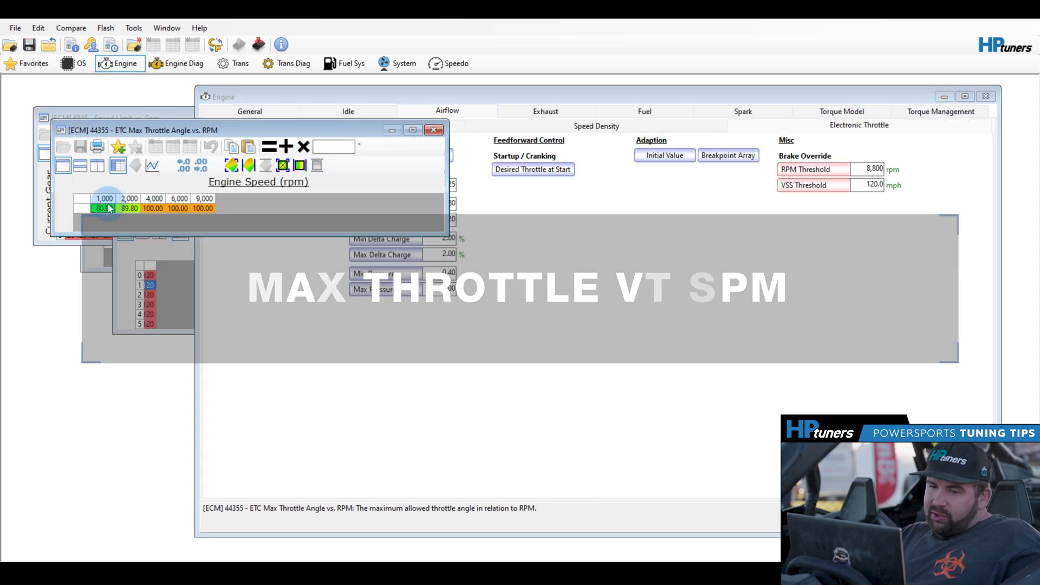
left_click_drag(129, 208, 145, 210)
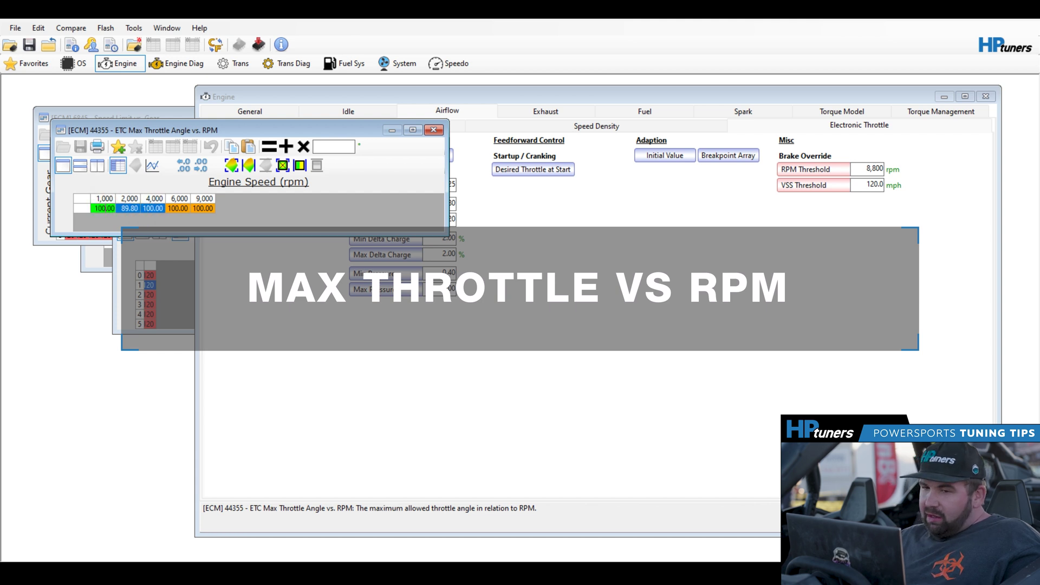
type("100")
key("Return")
left_click(267, 301)
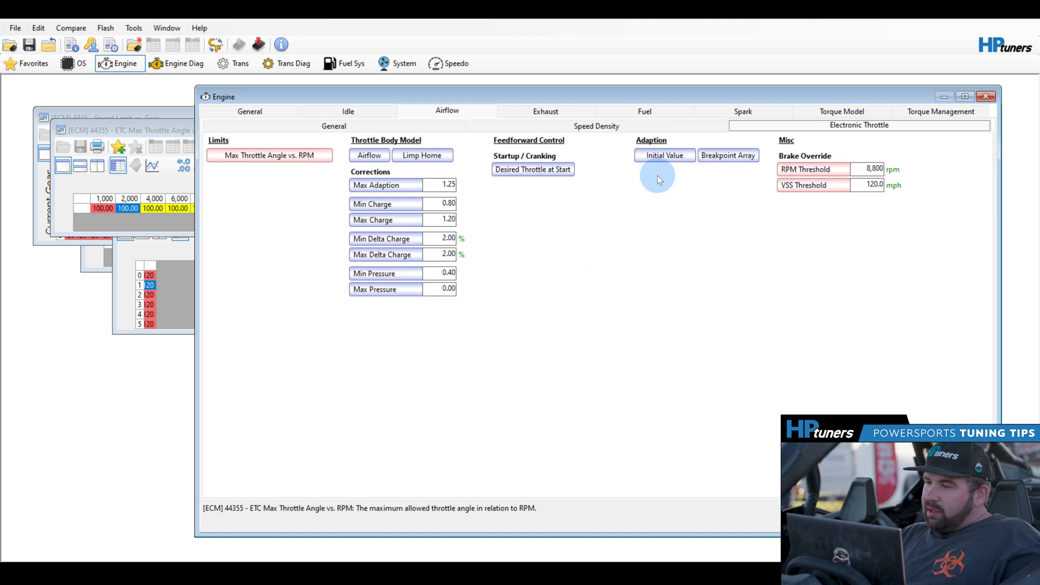
left_click(675, 125)
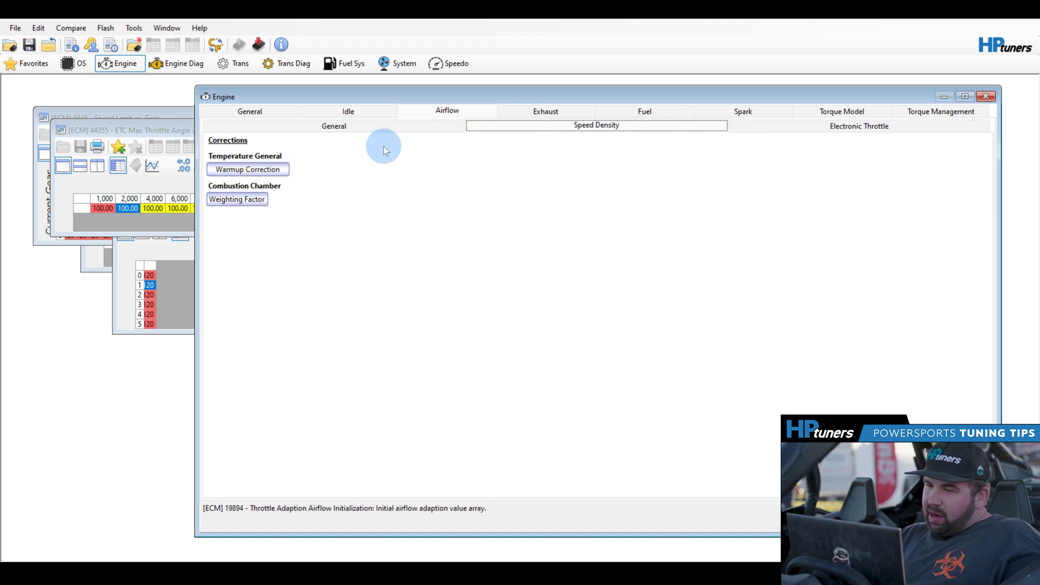
left_click(394, 127)
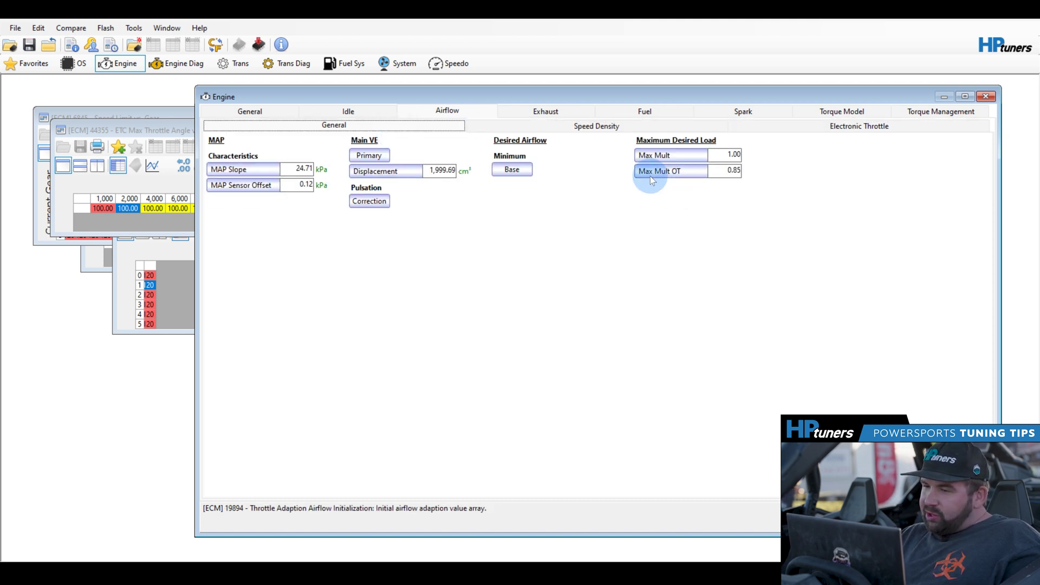
Open the Torque Management Driver Demand Mode 1 High Range table.
left_click(916, 112)
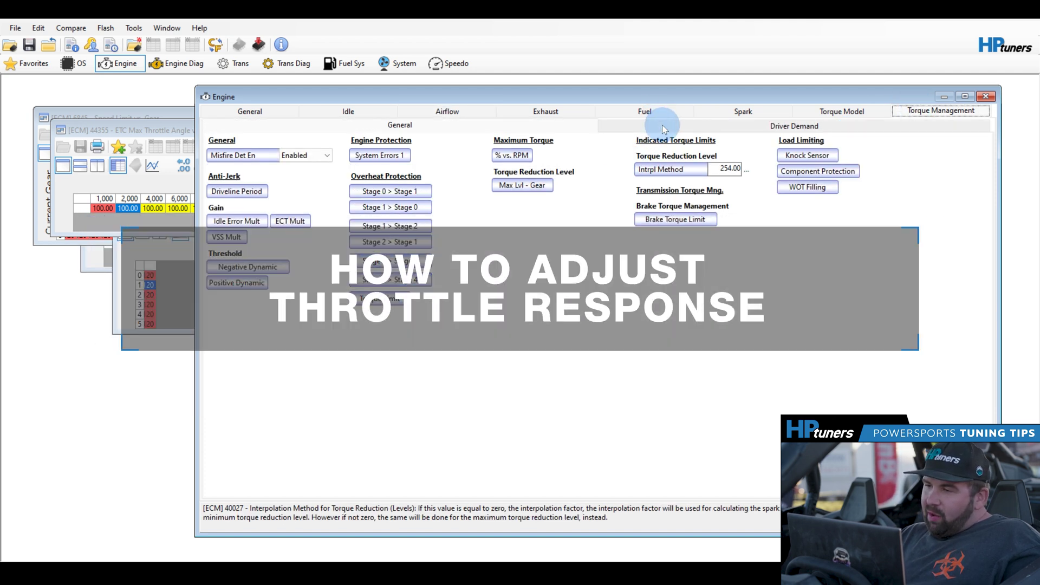
left_click(662, 124)
left_click(355, 252)
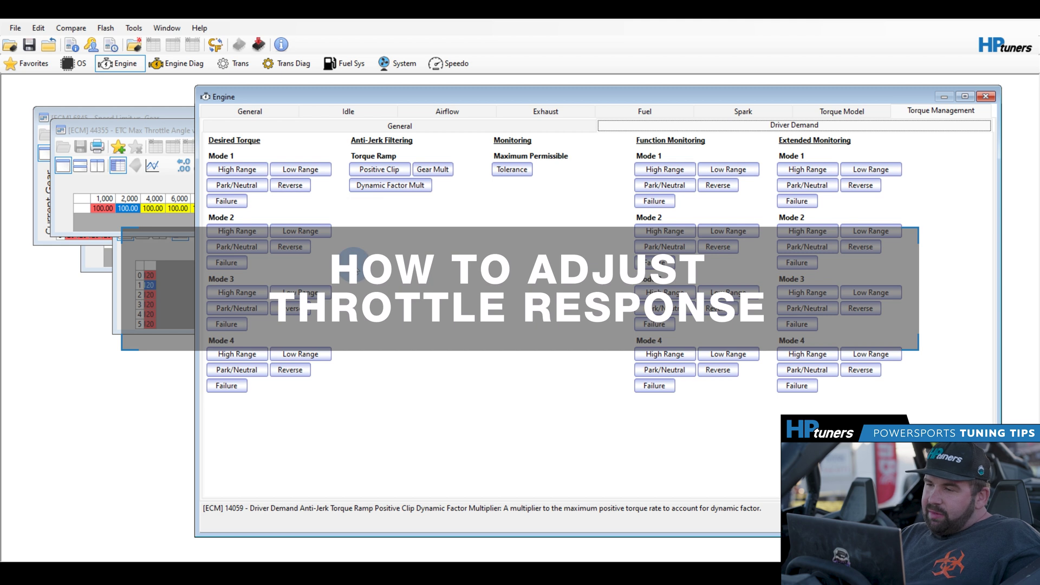
left_click(253, 174)
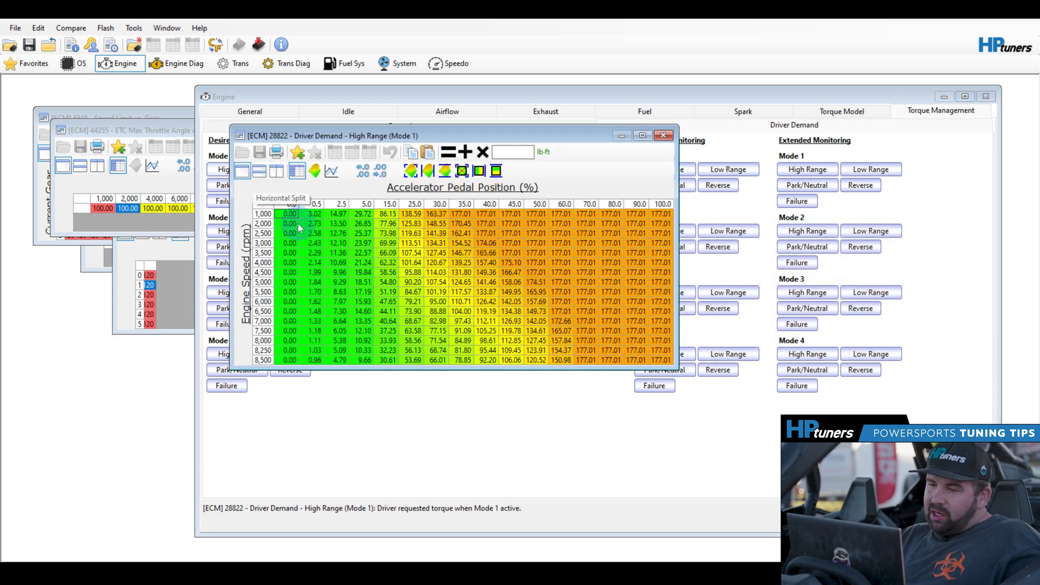
left_click(443, 401)
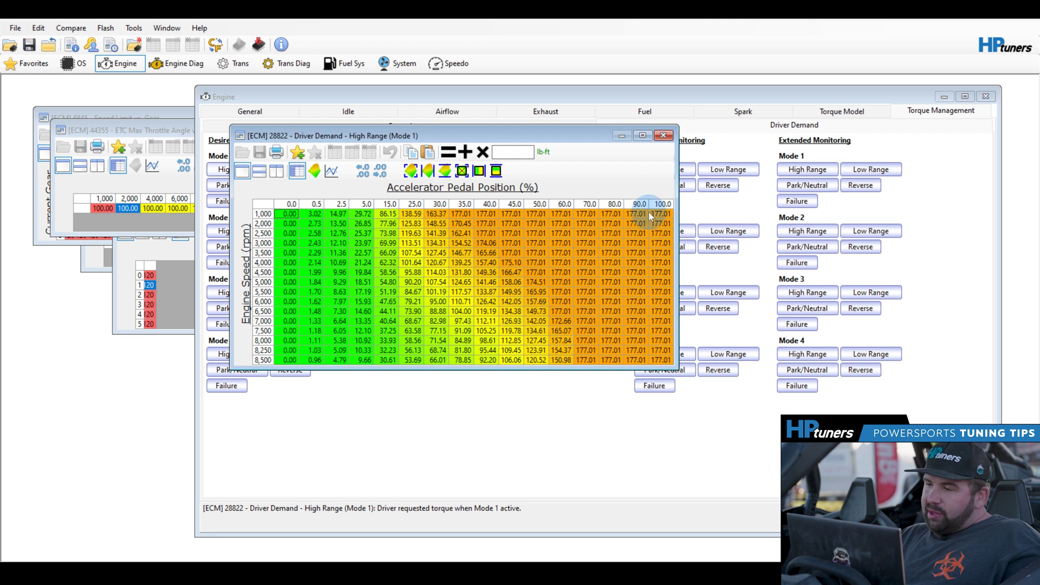
left_click_drag(582, 136, 713, 182)
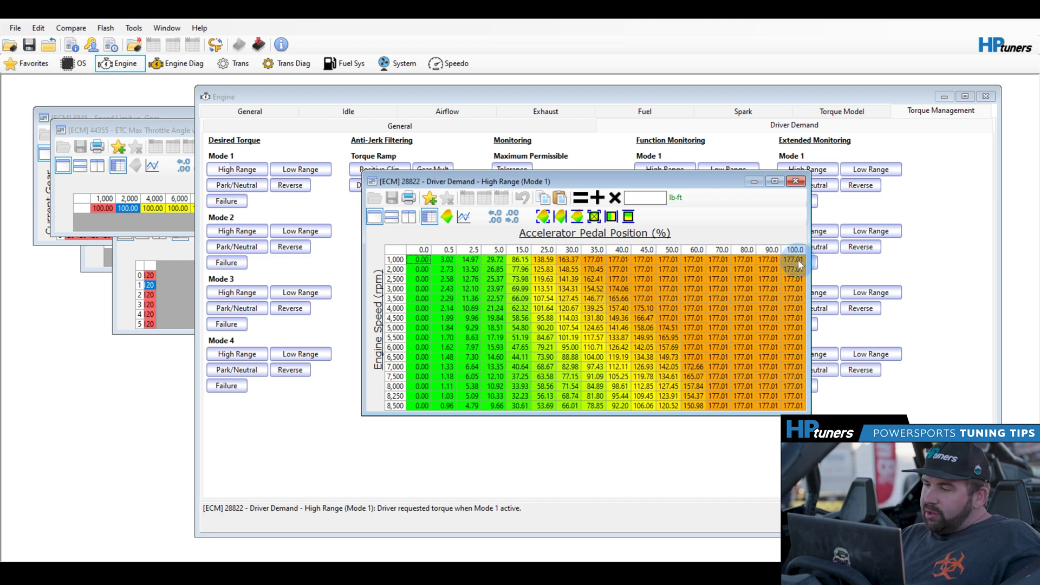
Set the 100% pedal column to 229.97 lb-ft and interpolate columns 40–100%.
left_click_drag(798, 260, 795, 412)
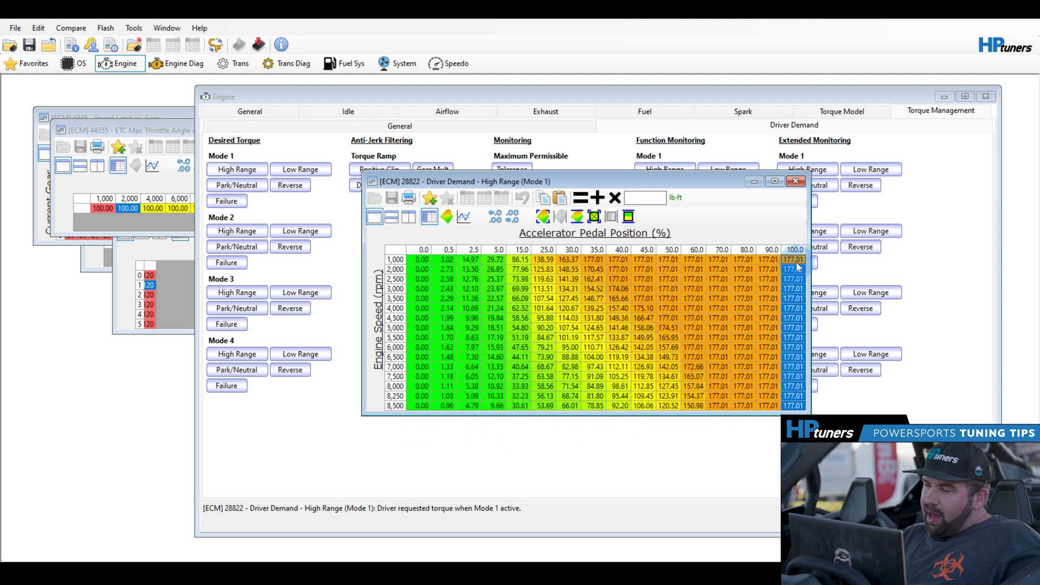
left_click_drag(796, 265, 806, 407)
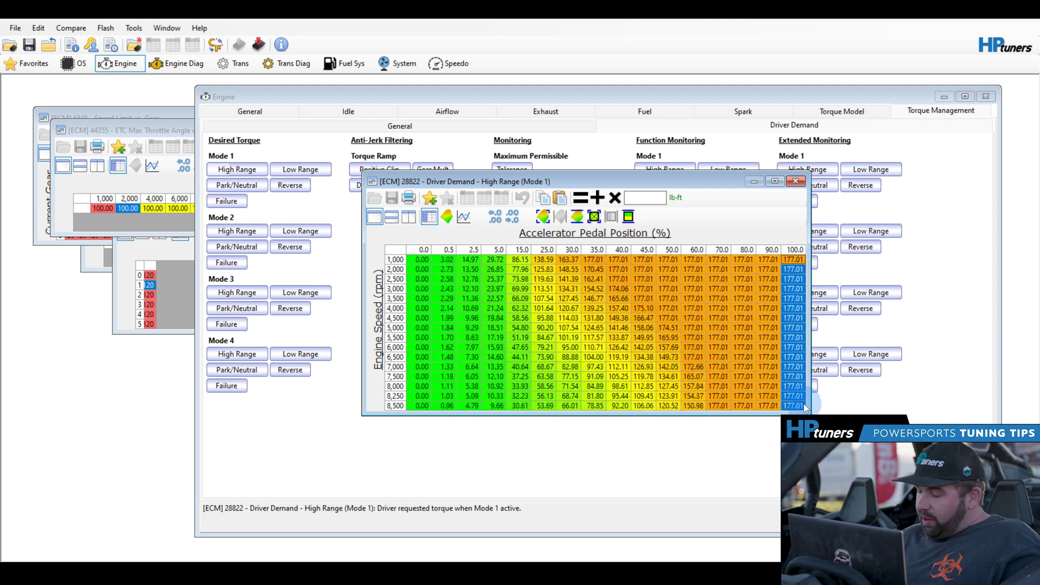
type("229.97")
key("Return")
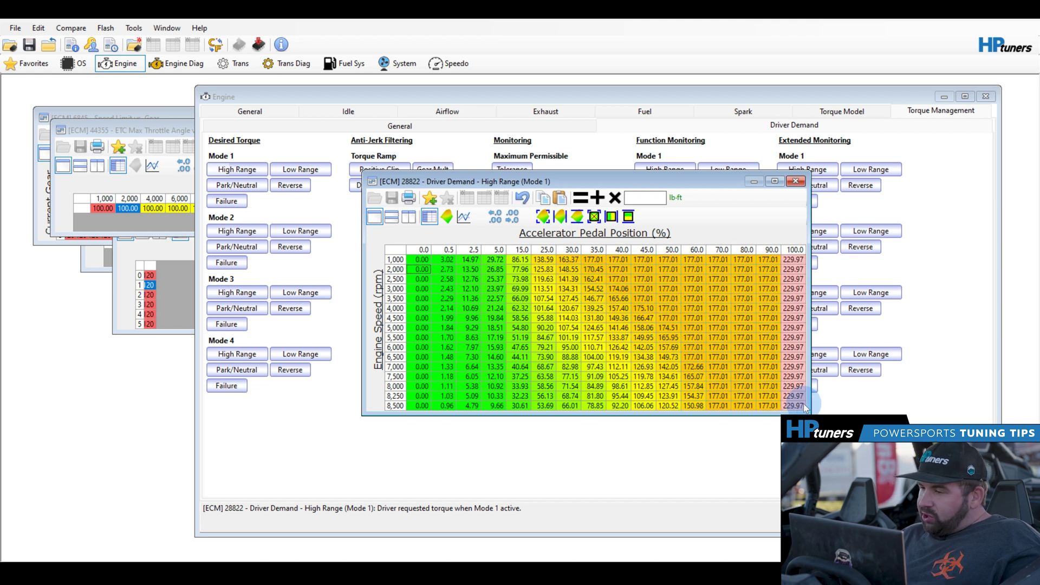
left_click_drag(792, 262, 627, 444)
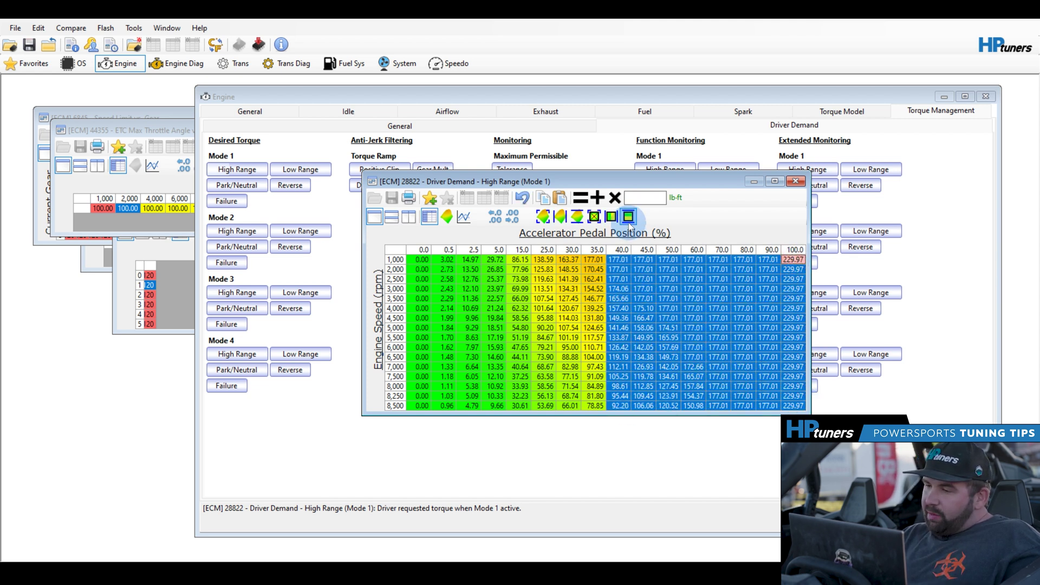
left_click(610, 217)
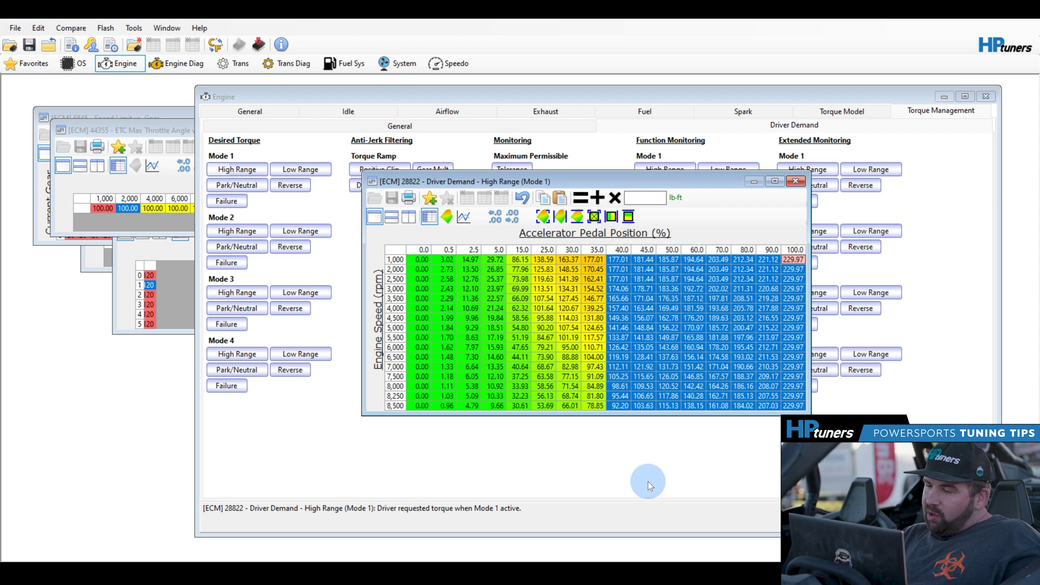
key("Escape")
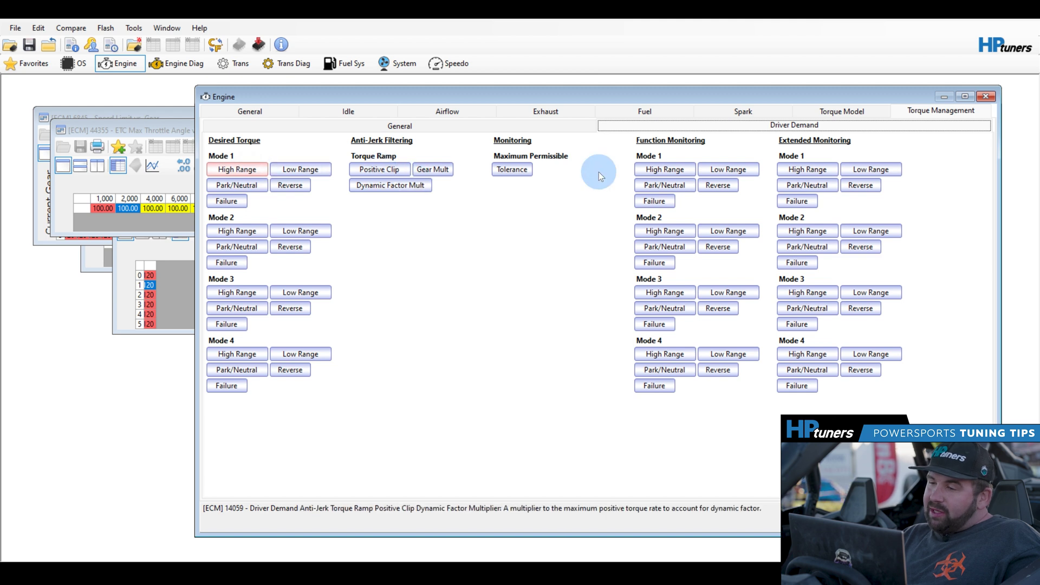
left_click(241, 169)
Copy the Mode 1 High Range driver demand values into the Function Monitoring Mode 1 High Range table.
left_click_drag(423, 260, 796, 407)
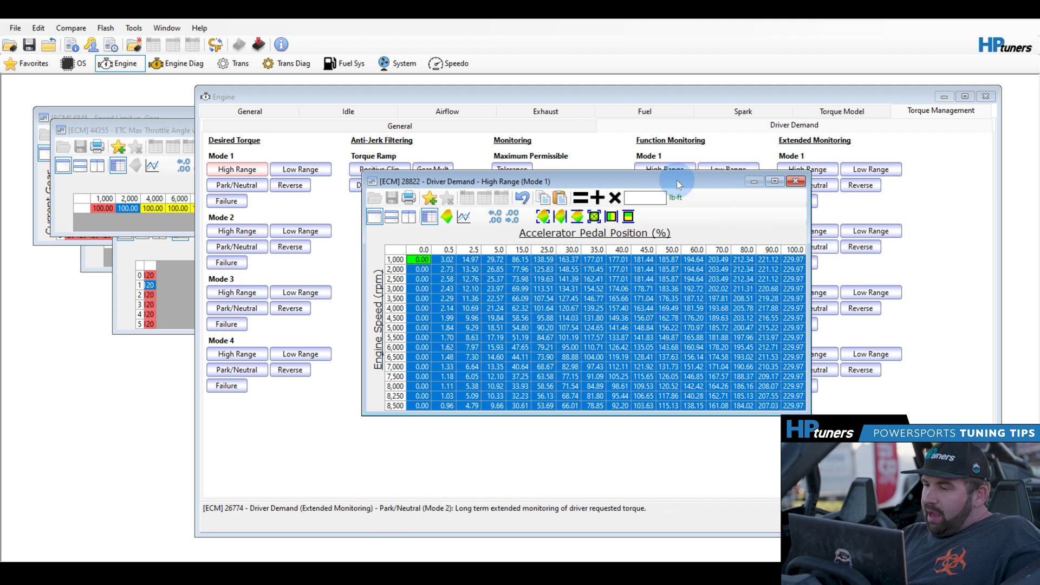
left_click(674, 165)
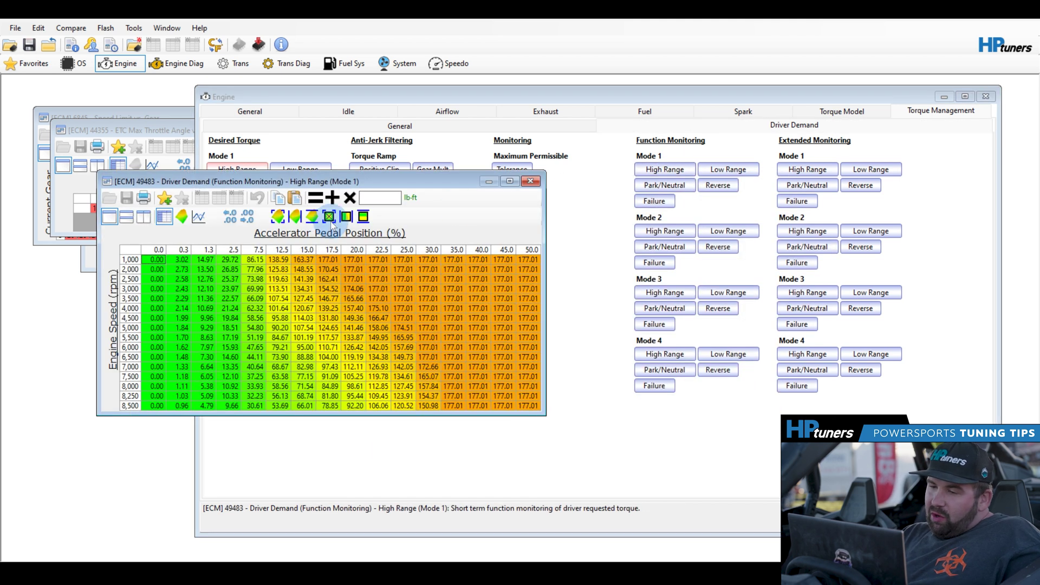
left_click_drag(157, 260, 522, 418)
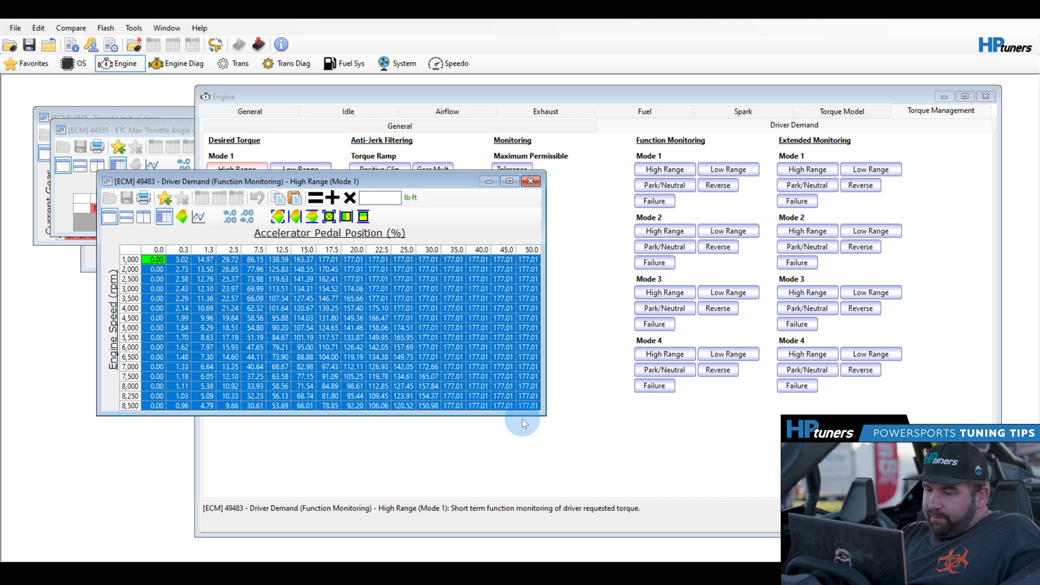
key("ctrl+v")
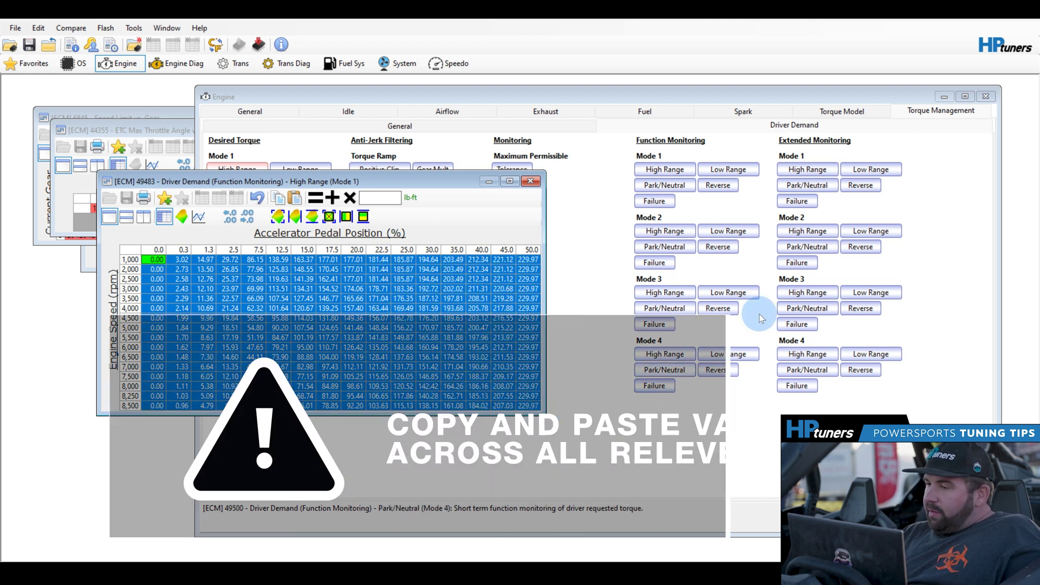
Paste the same driver demand values into the Extended Monitoring Mode 1 High Range table.
left_click(807, 169)
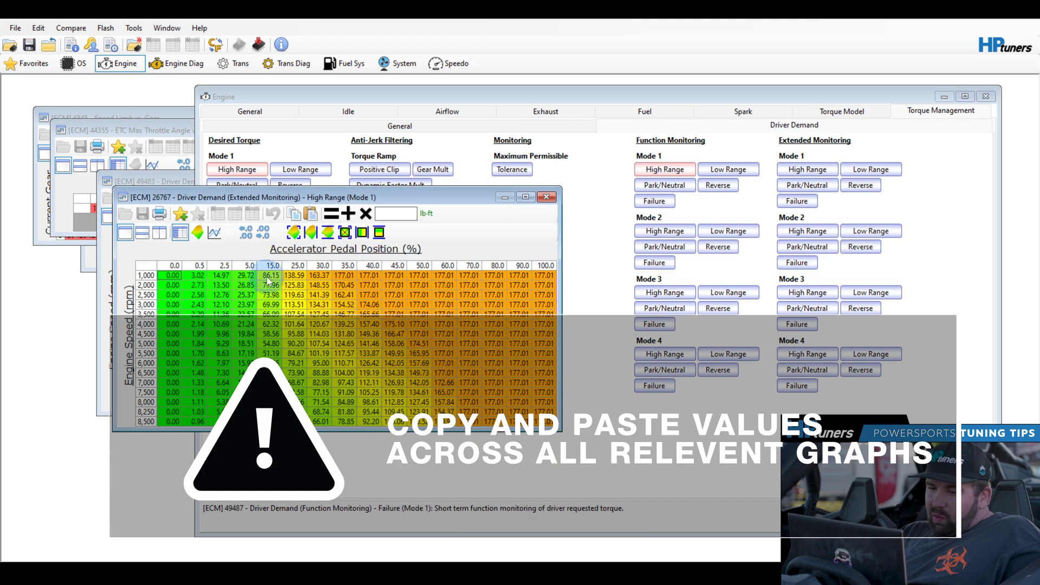
left_click_drag(173, 275, 628, 493)
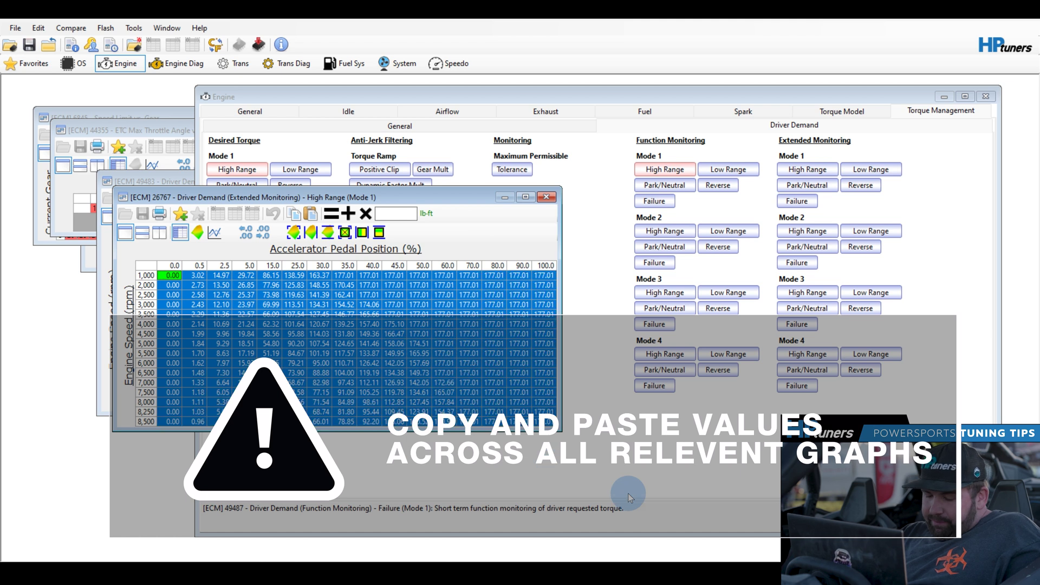
key("ctrl+v")
left_click(609, 442)
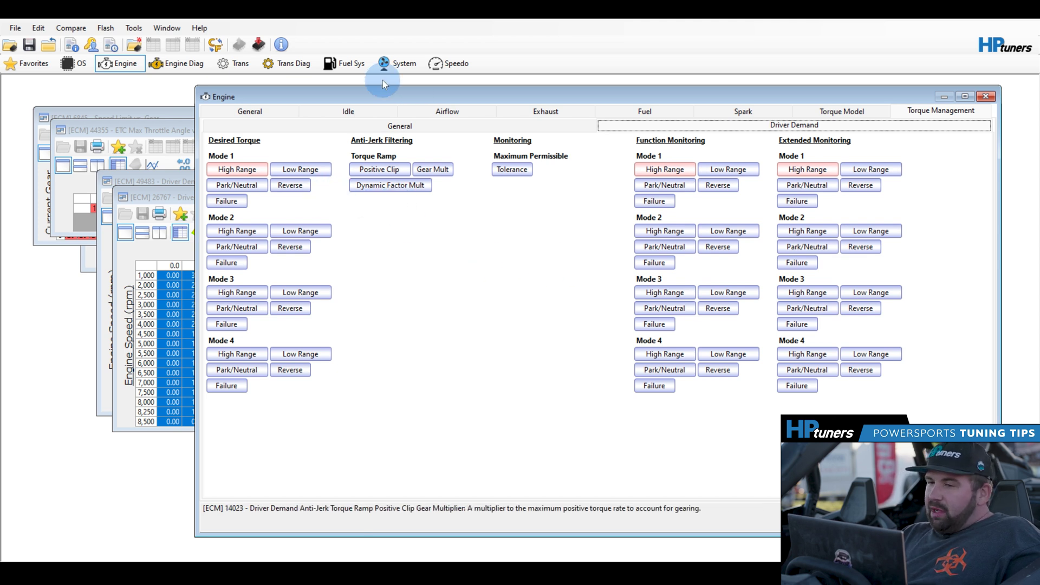
left_click(181, 65)
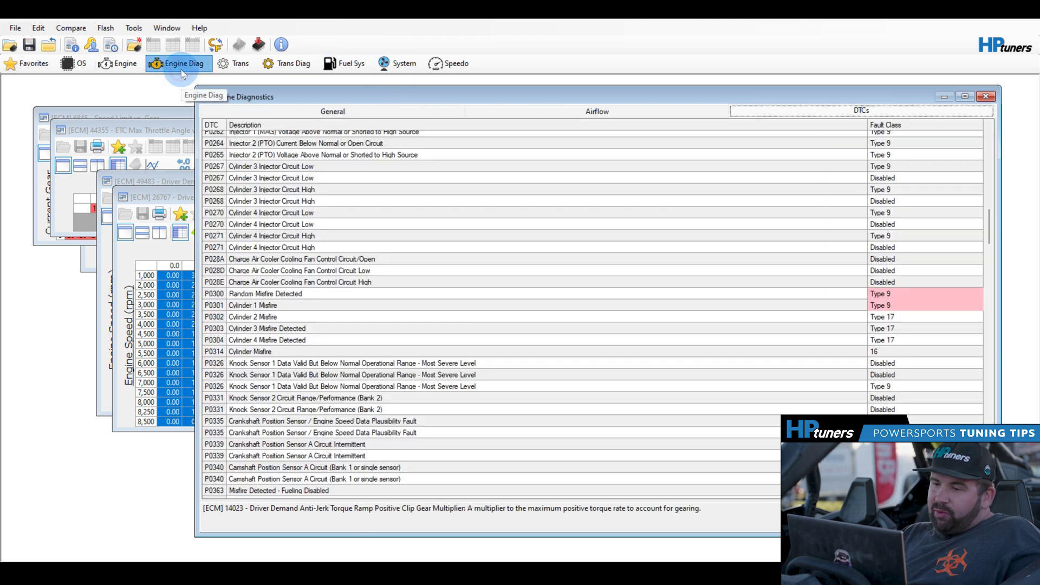
left_click(125, 63)
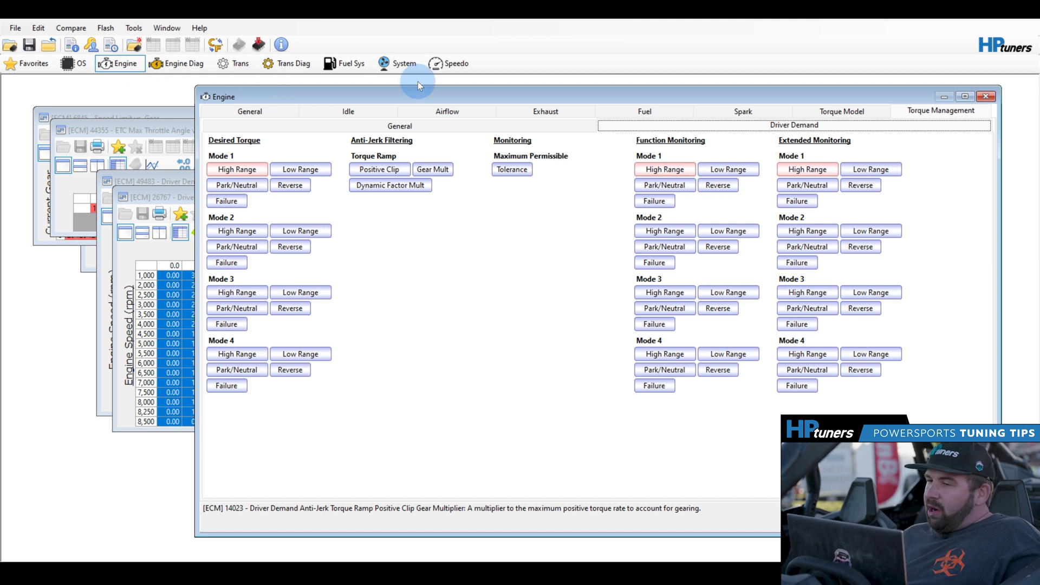
left_click(441, 61)
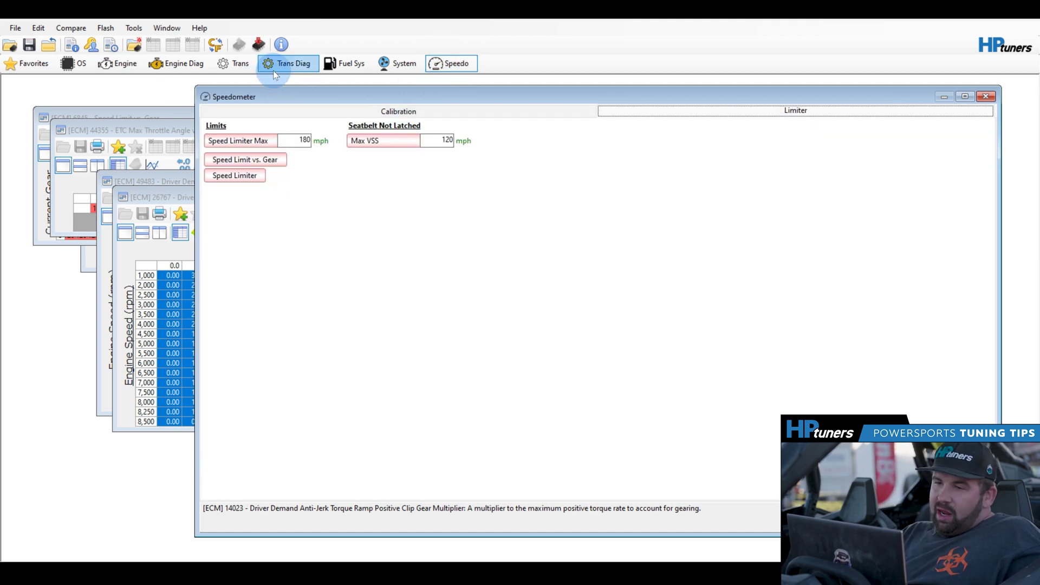
left_click(245, 69)
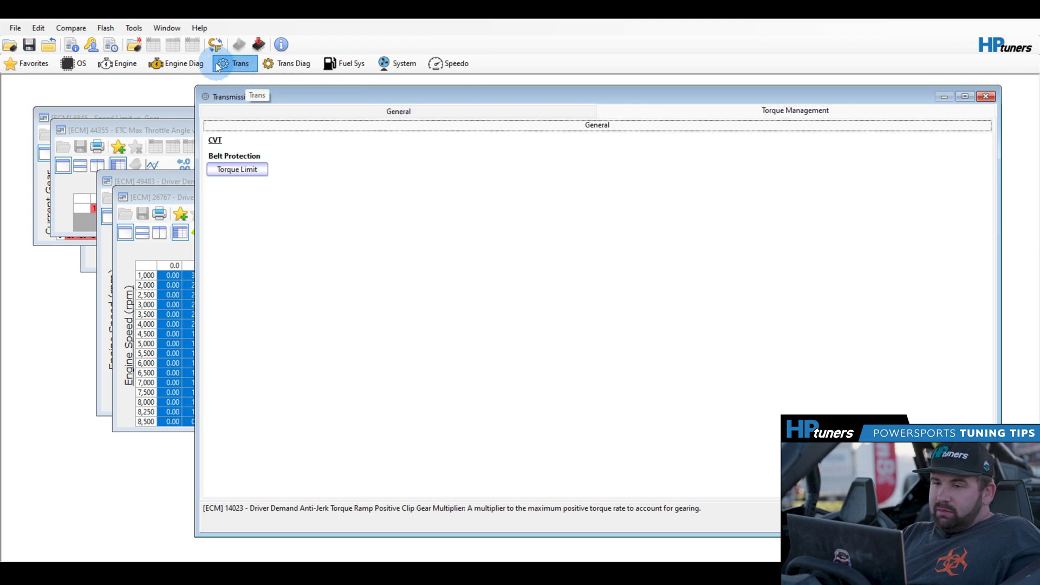
left_click(189, 60)
left_click(117, 65)
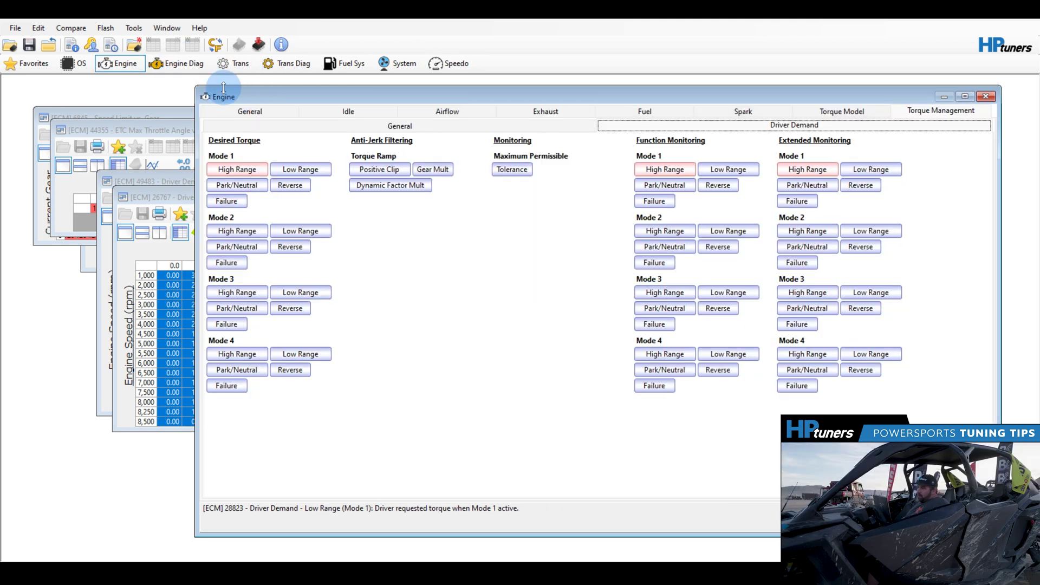
Dismiss the licence warning and Save As the tune, appending '_tun' to 2023_RAZR_ProR.
left_click(258, 44)
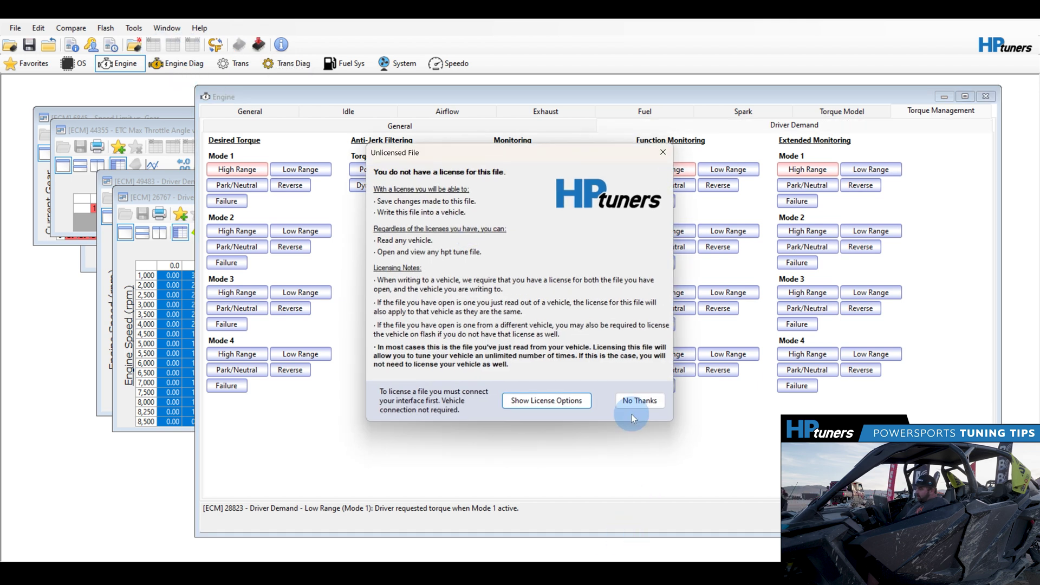
left_click(640, 402)
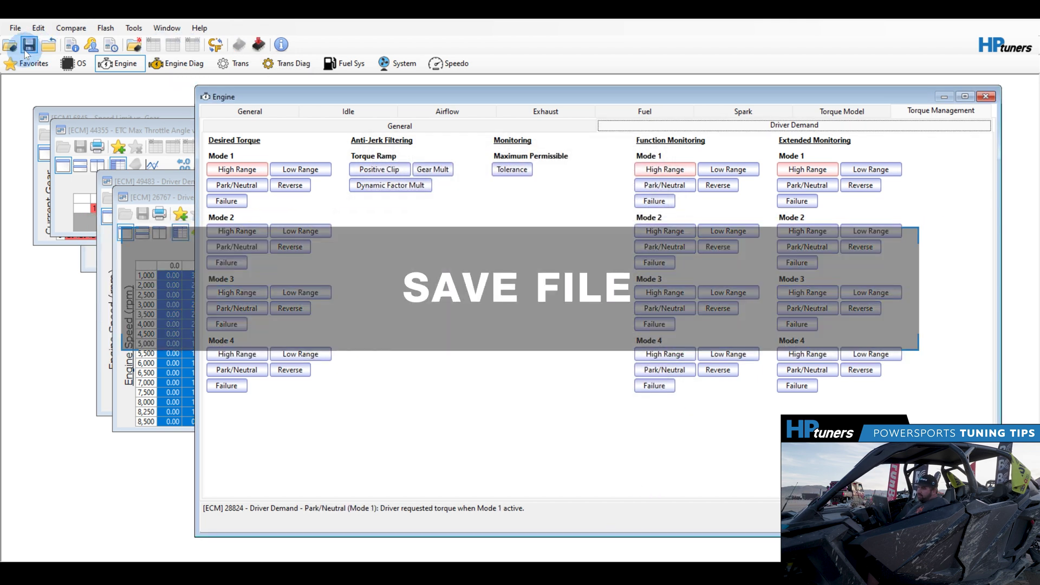
left_click(15, 27)
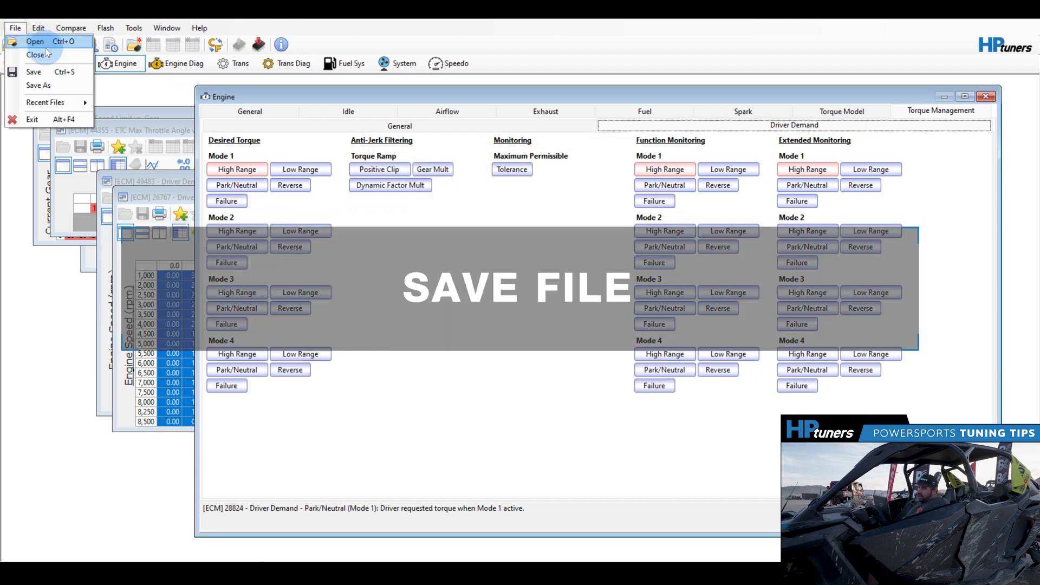
left_click(47, 82)
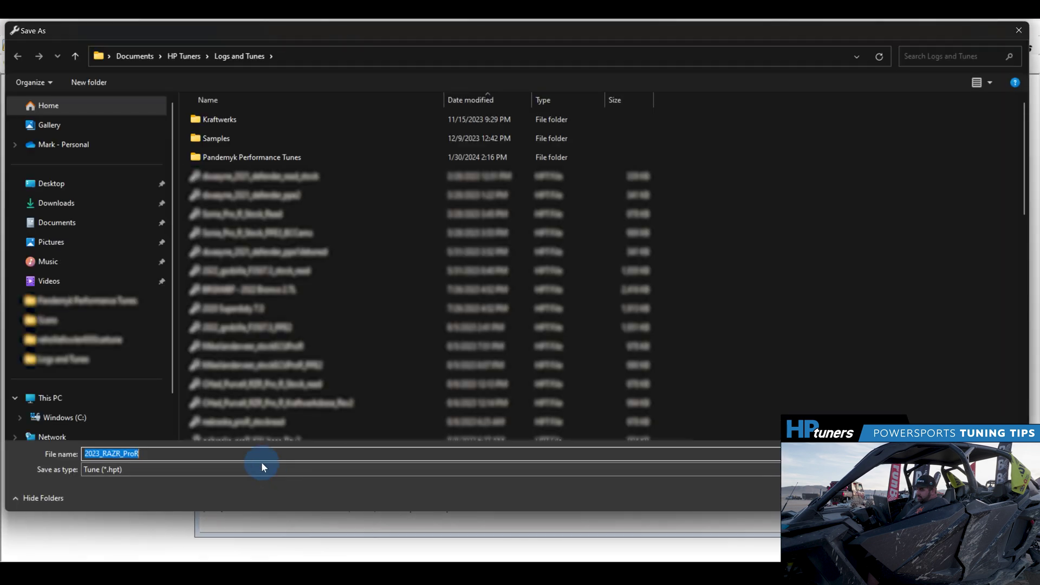
left_click(262, 454)
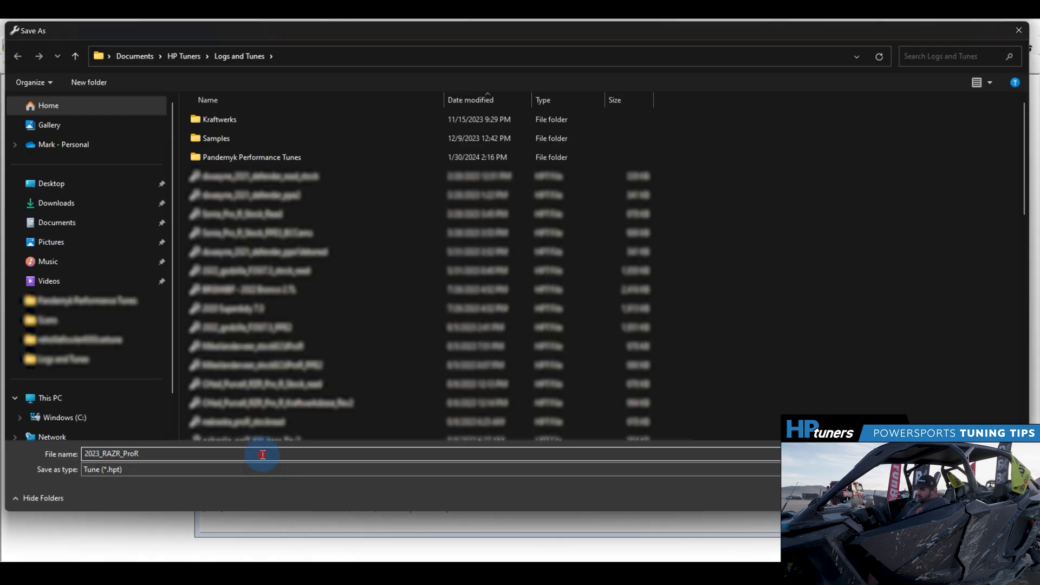
type("_")
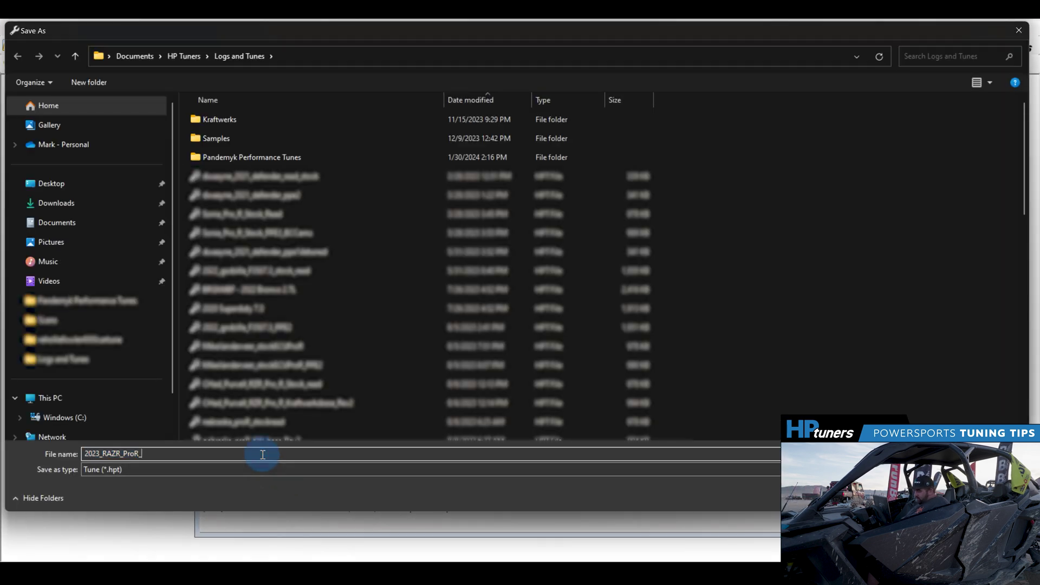
type("tun")
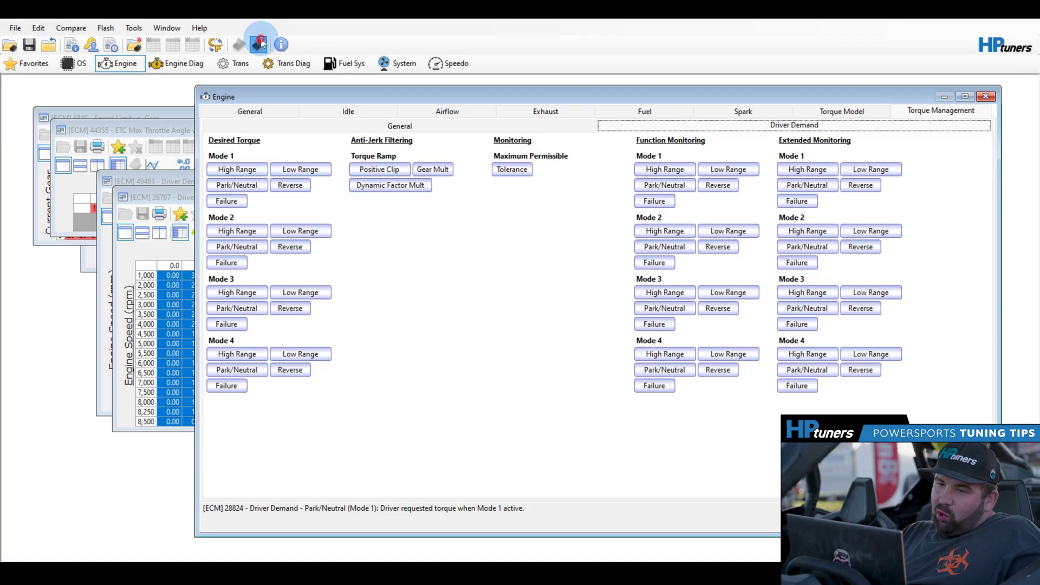
License the tune for writing by spending an available credit.
left_click(260, 43)
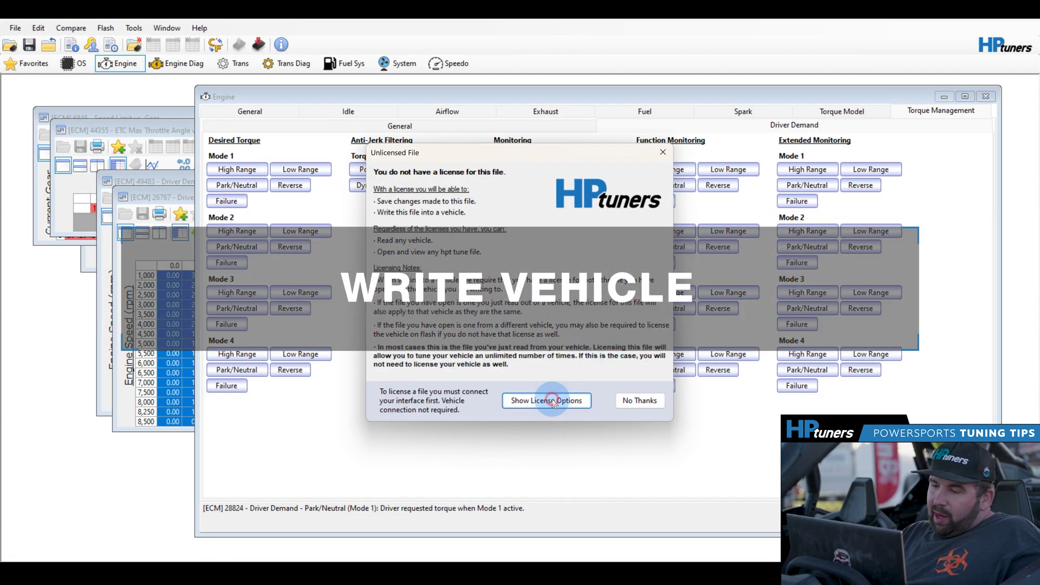
left_click(552, 398)
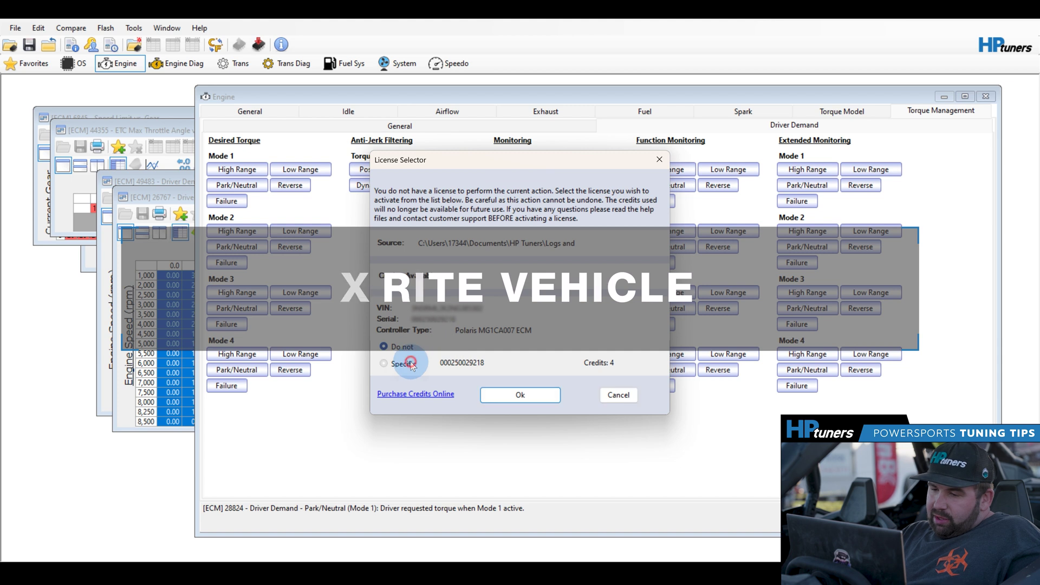
left_click(516, 391)
left_click(441, 327)
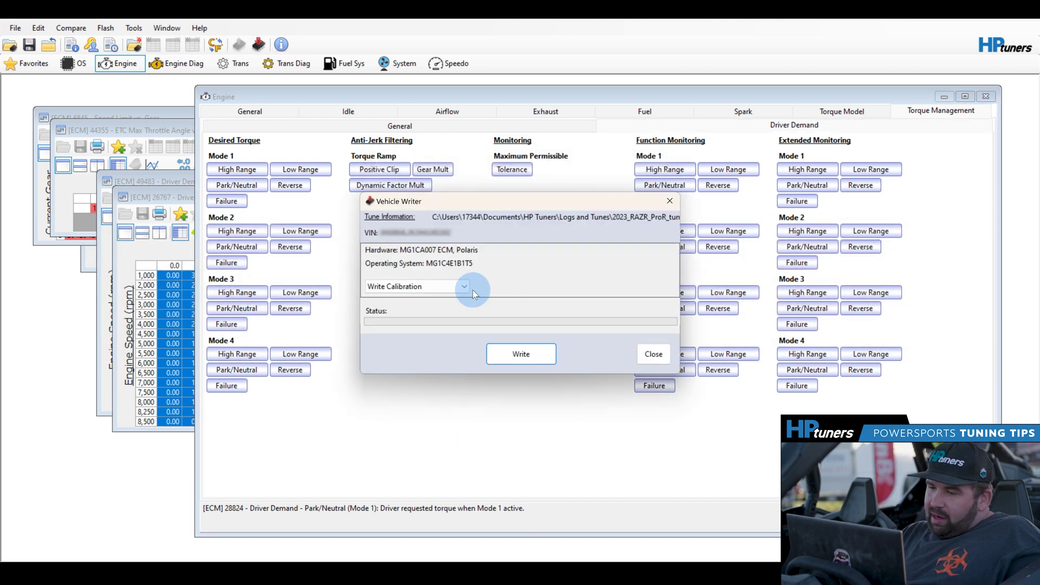
Write the entire tune to the Polaris ECM and close the finished Vehicle Writer.
left_click(460, 287)
left_click(453, 297)
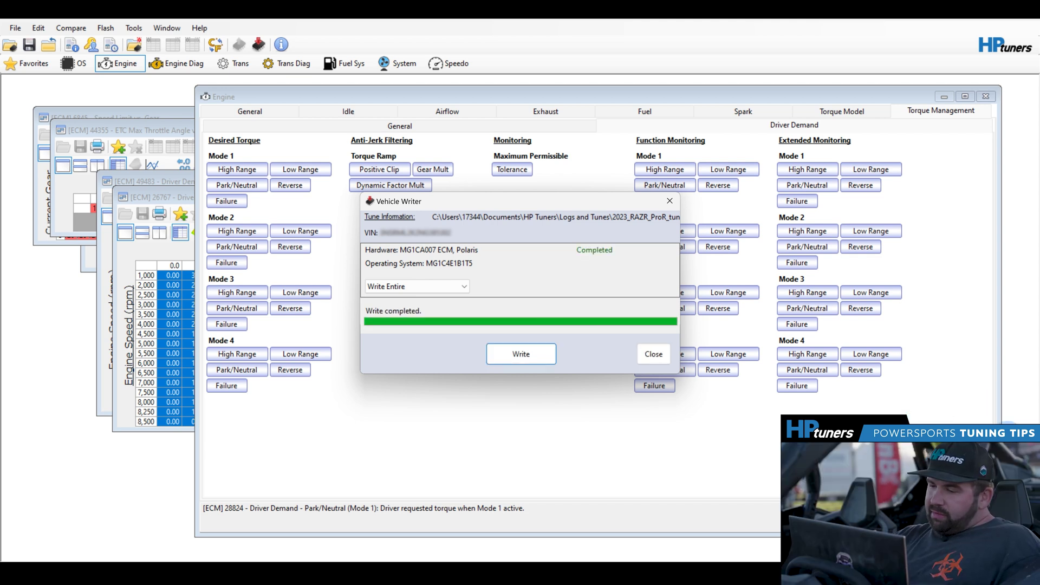
left_click(642, 356)
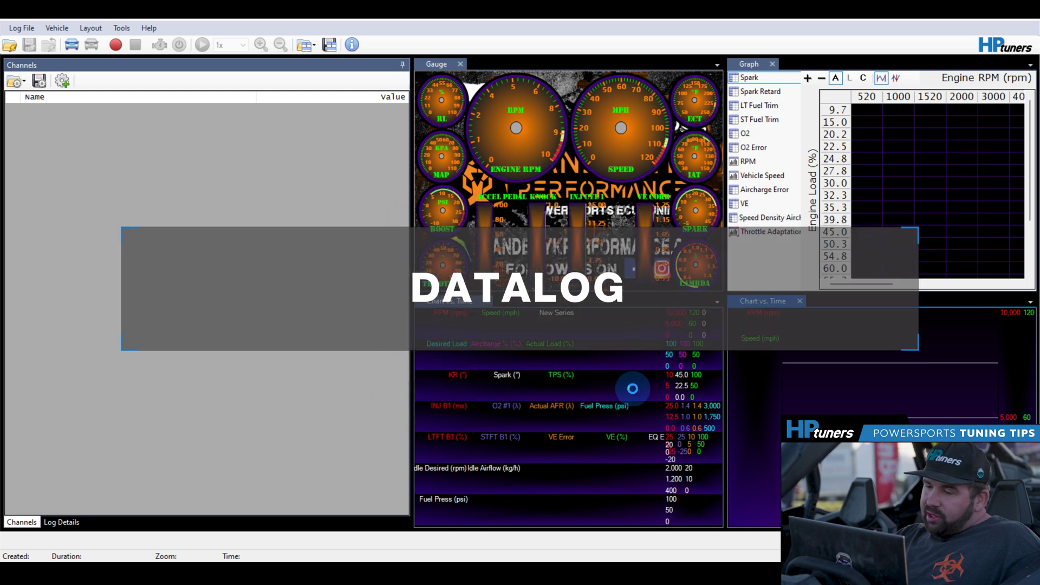
Populate the VCM Scanner channel list and open the Channel Selector of available channels.
left_click(275, 286)
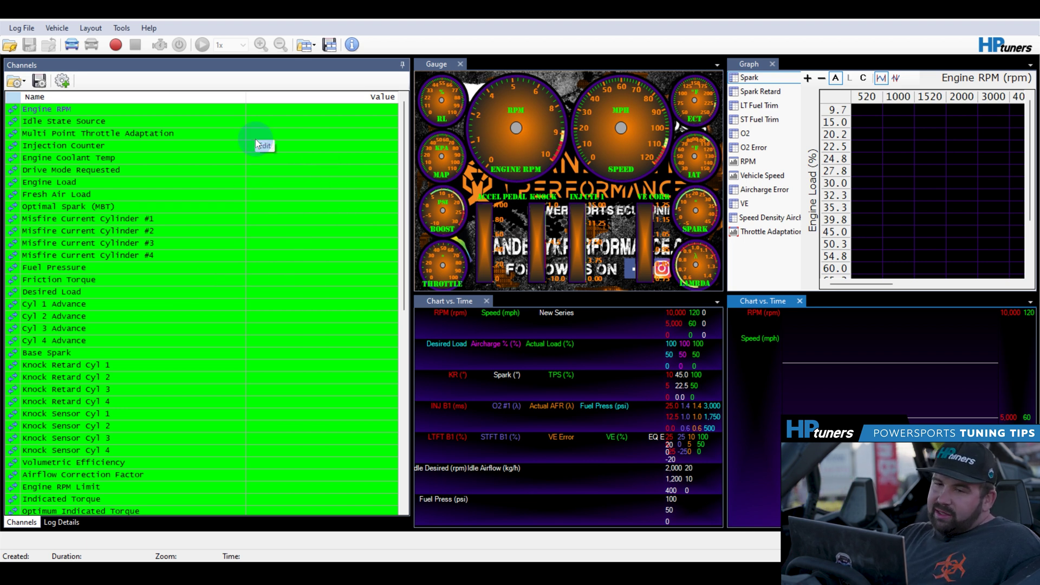
left_click(64, 83)
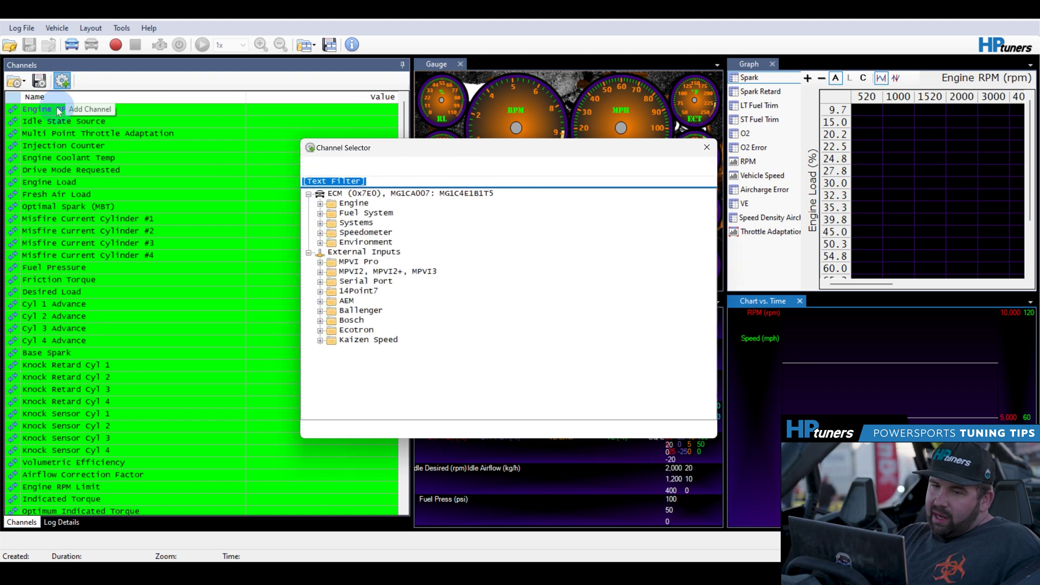
left_click(320, 204)
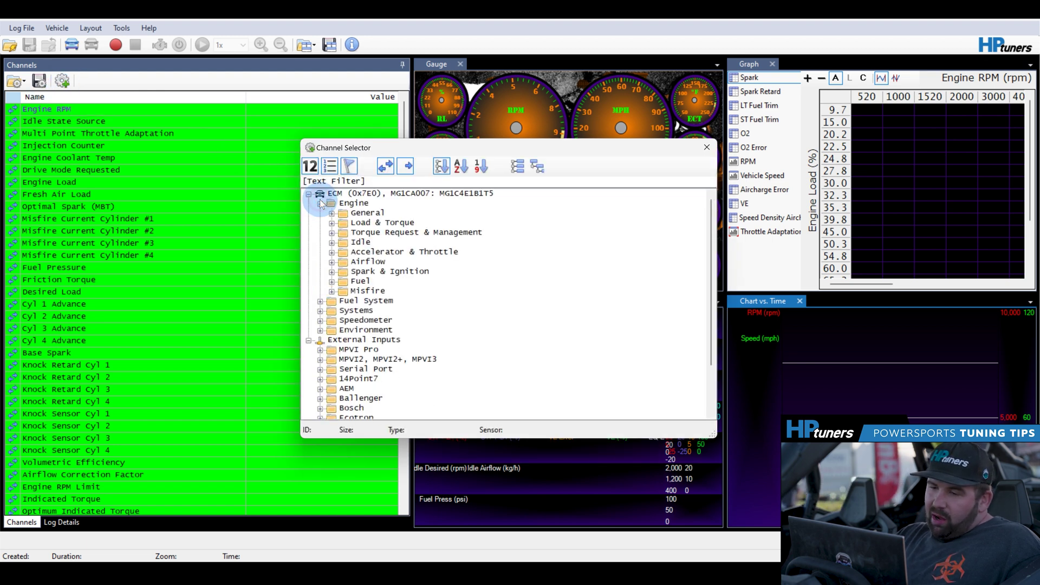
left_click(332, 213)
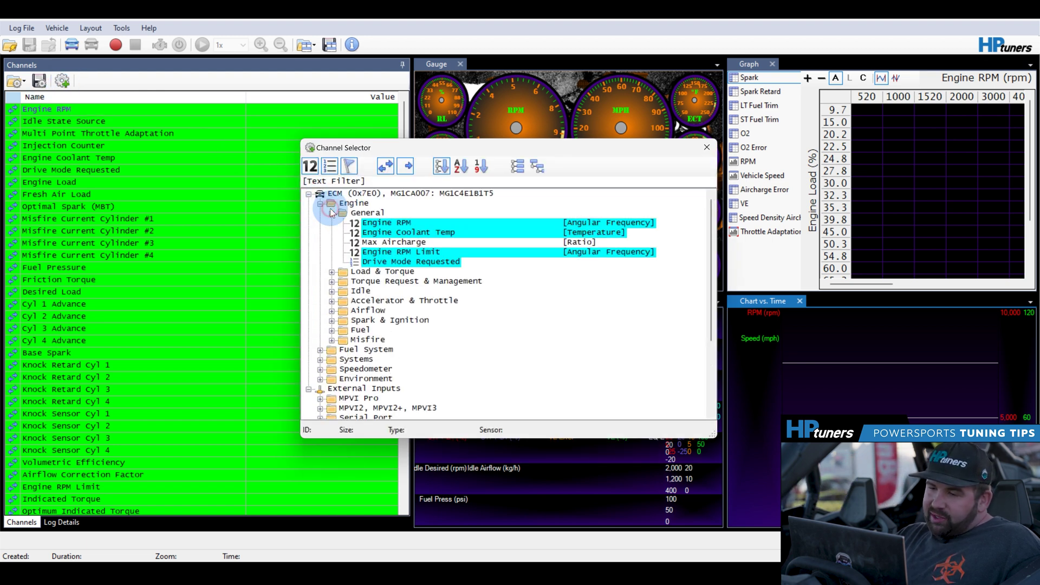
left_click(332, 281)
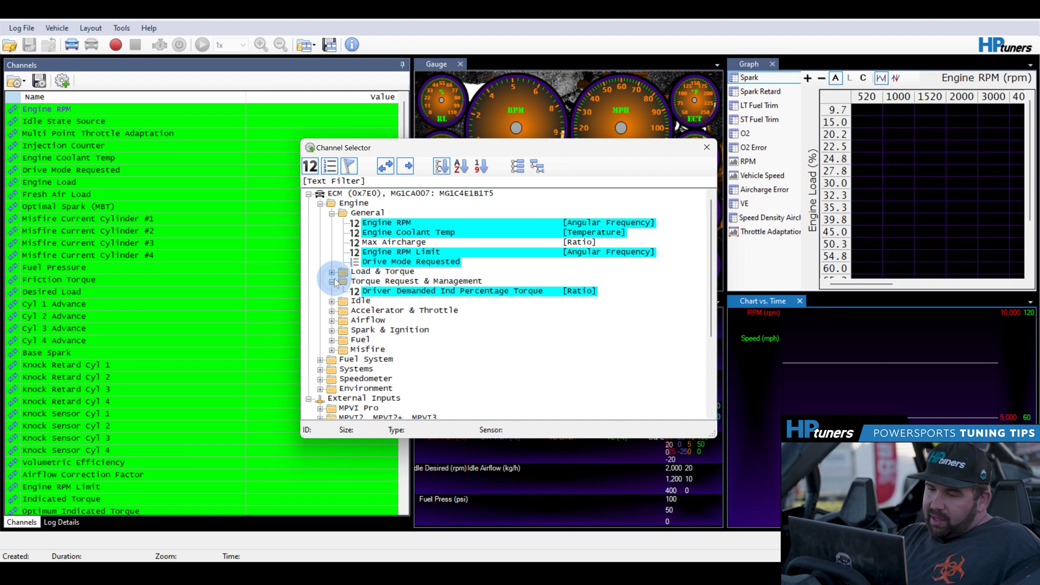
left_click(331, 312)
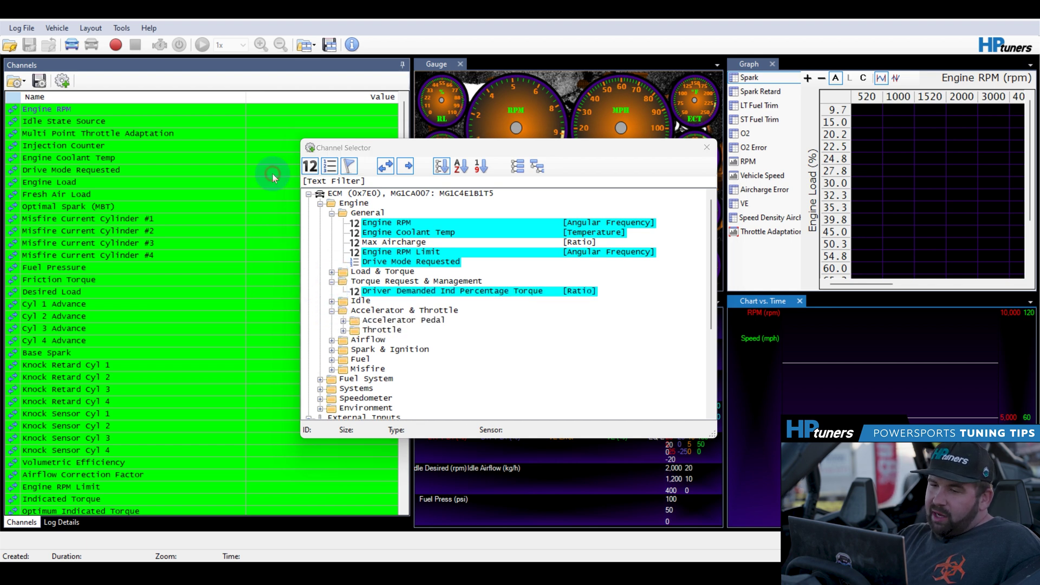
left_click(707, 146)
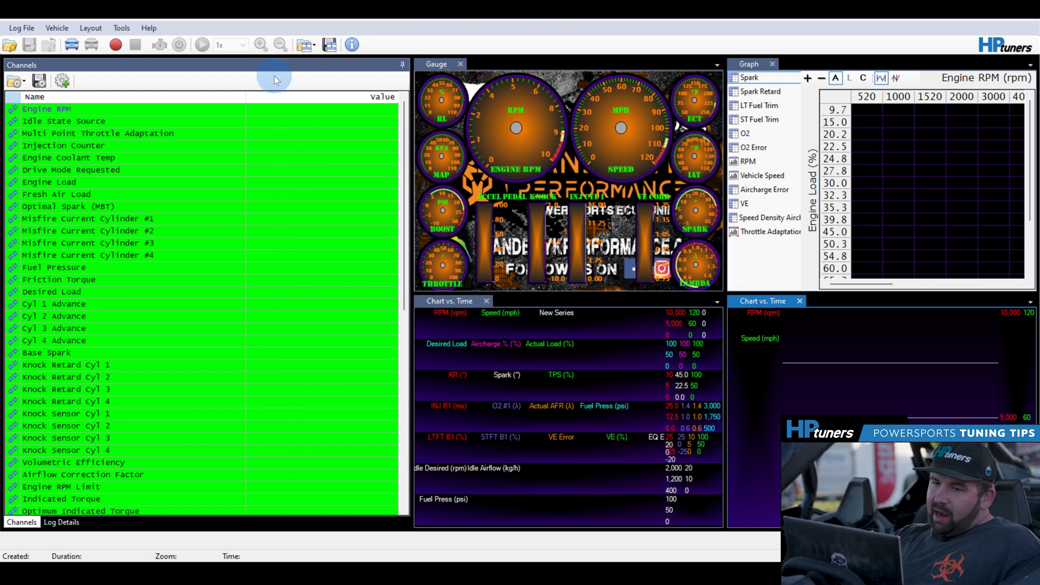
Connect to the vehicle's ECM, start recording a live datalog, and scroll through the channels.
left_click(77, 44)
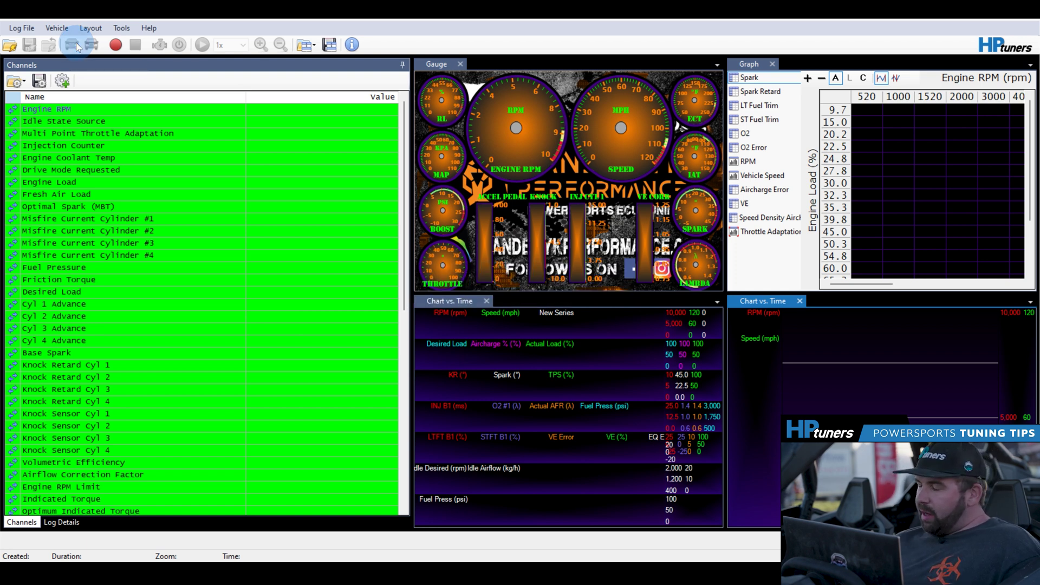
left_click(117, 44)
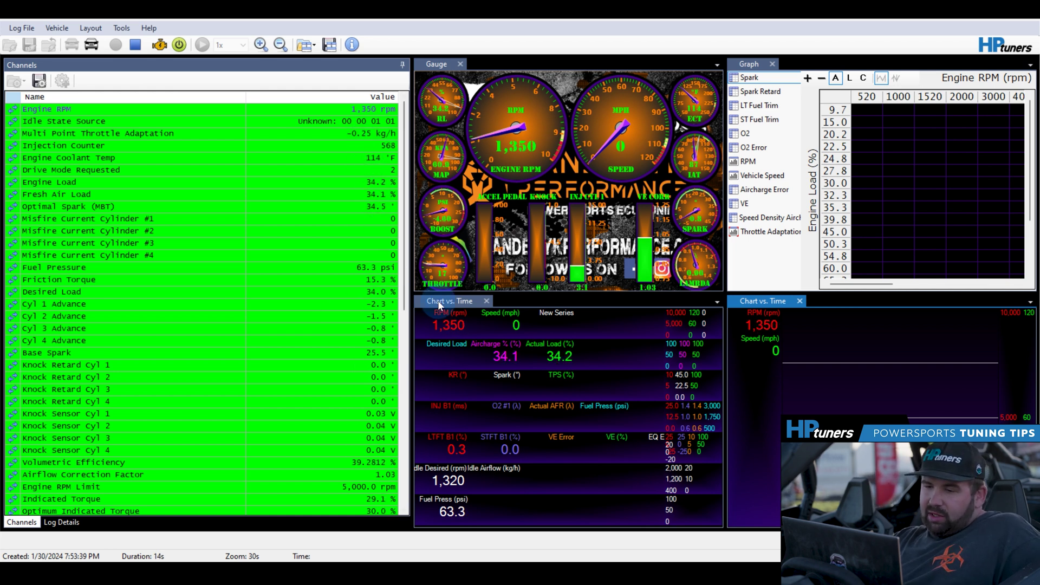
scroll(409, 260, "down", 6)
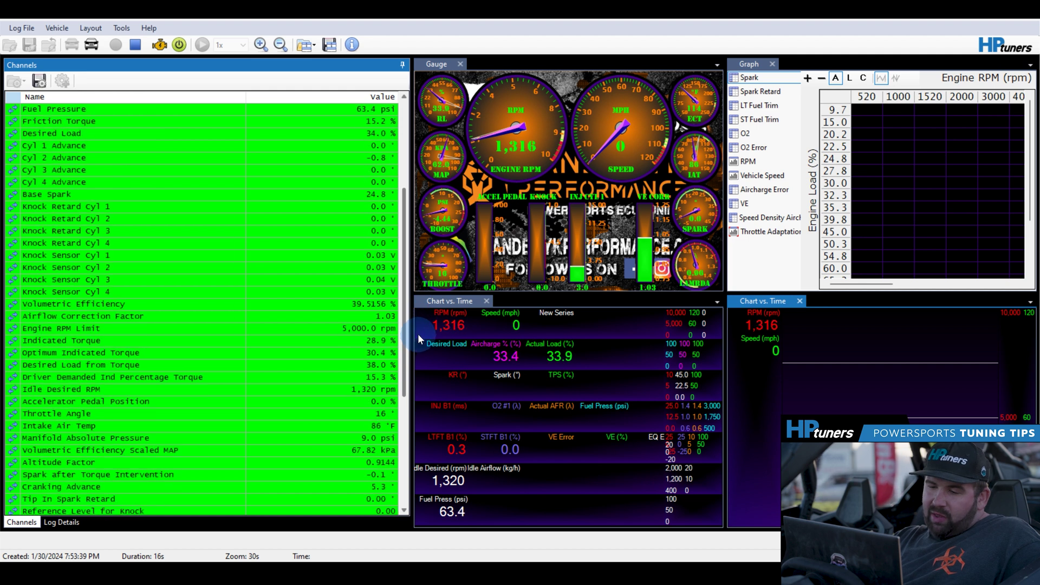
scroll(420, 428, "down", 5)
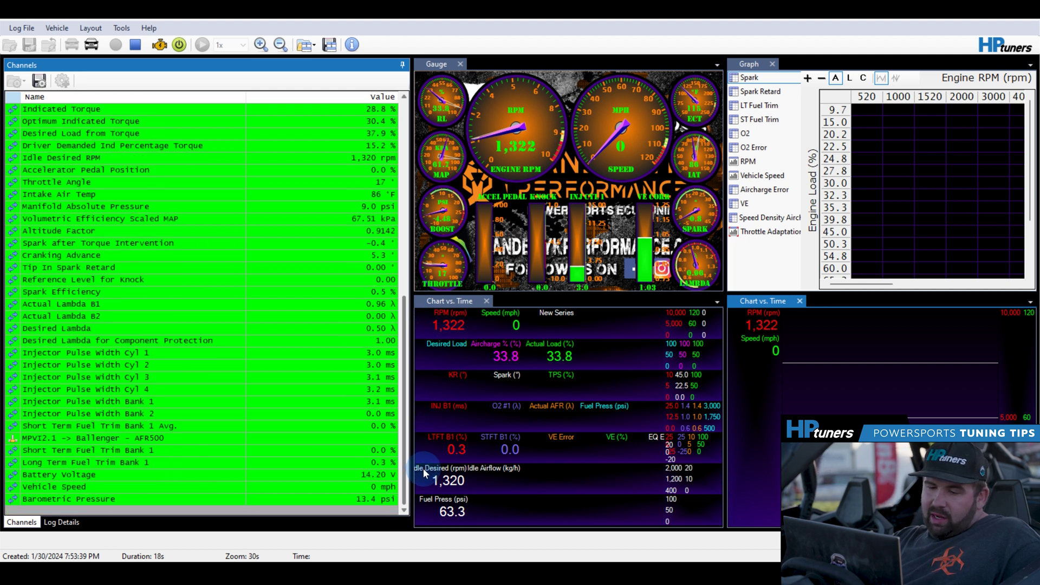